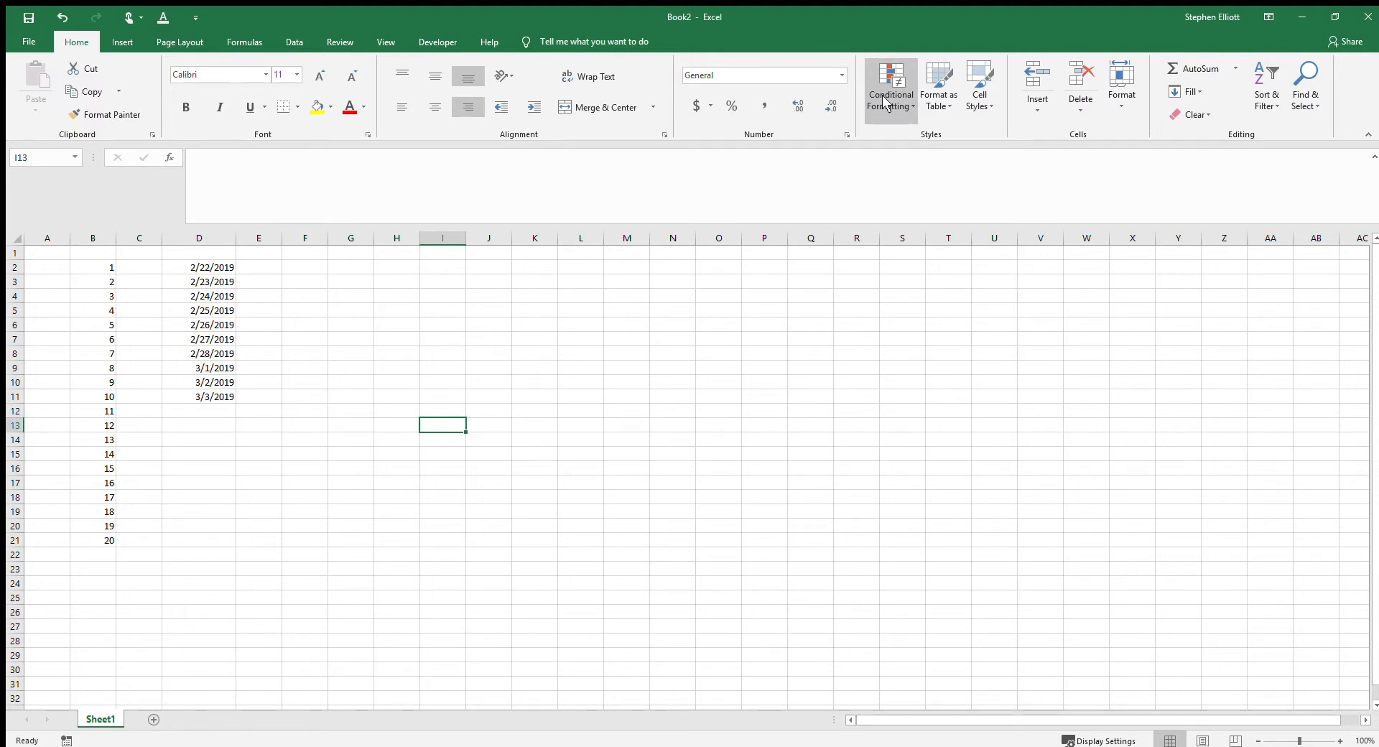
Step: Highlight the numbers greater than 5 in B2:B21 using a Greater Than rule with green fill and dark green text
left_click(484, 355)
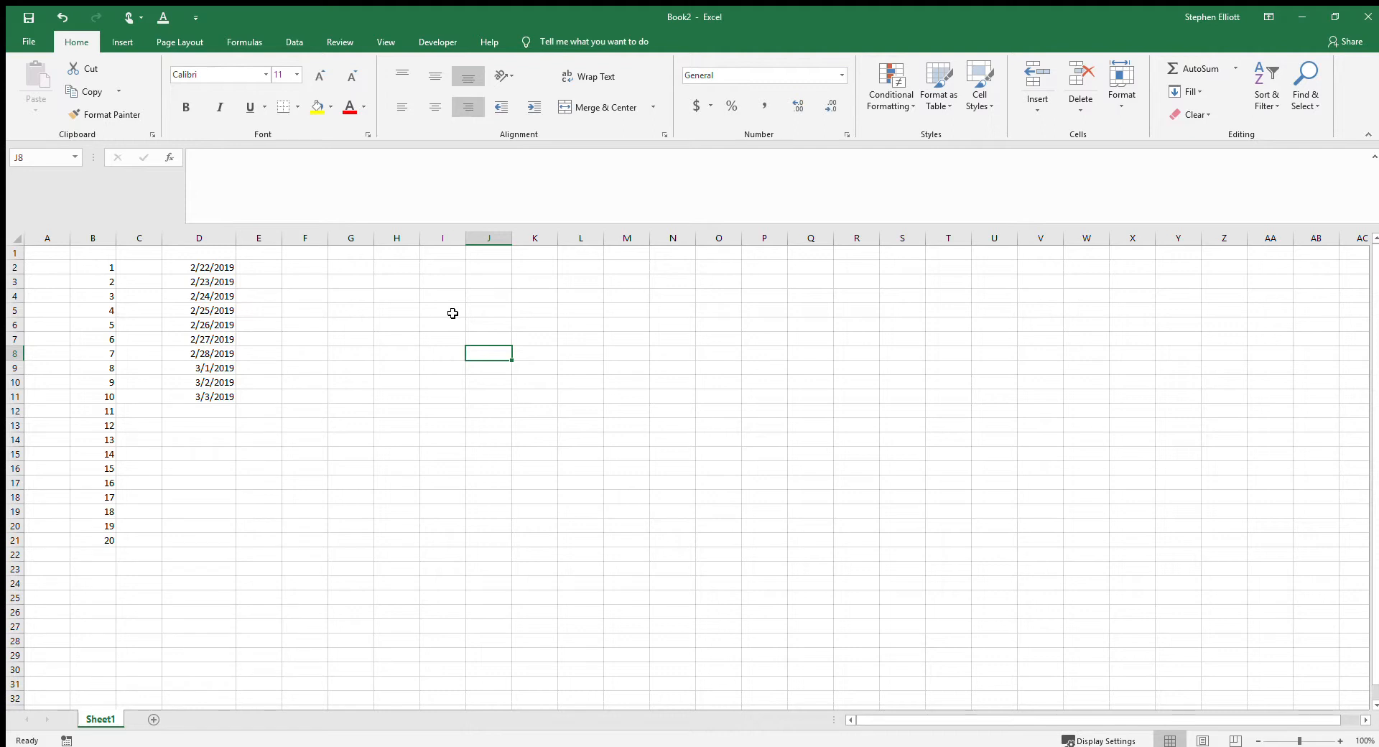
left_click_drag(101, 268, 107, 540)
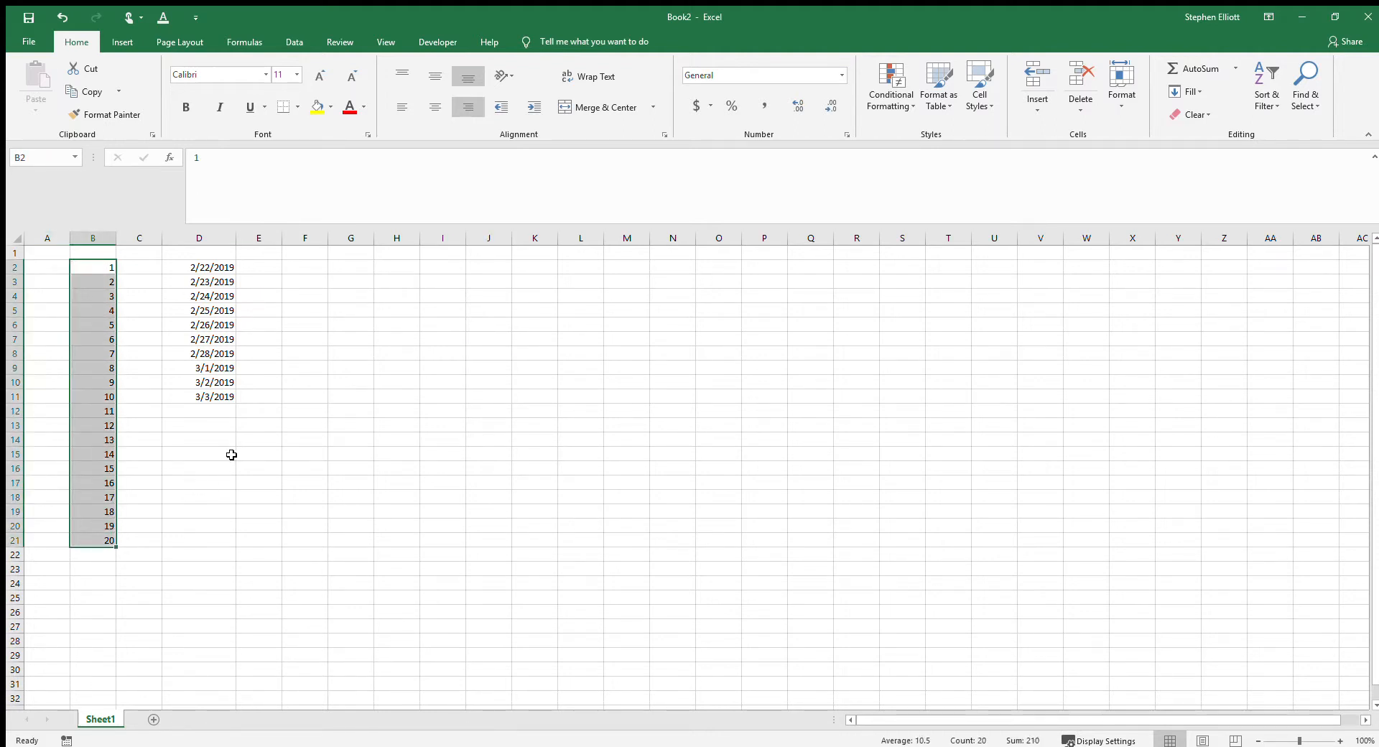
left_click(94, 264)
left_click_drag(93, 264, 89, 541)
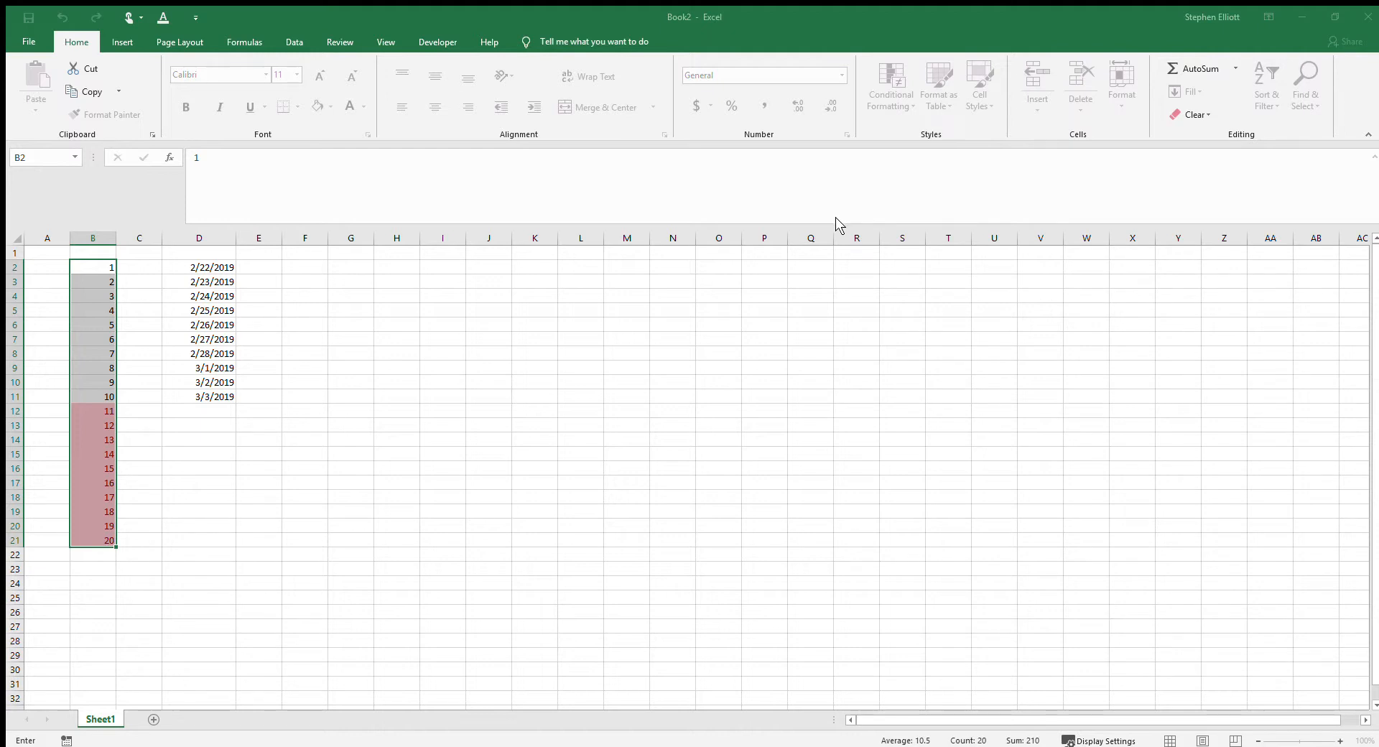
type("5")
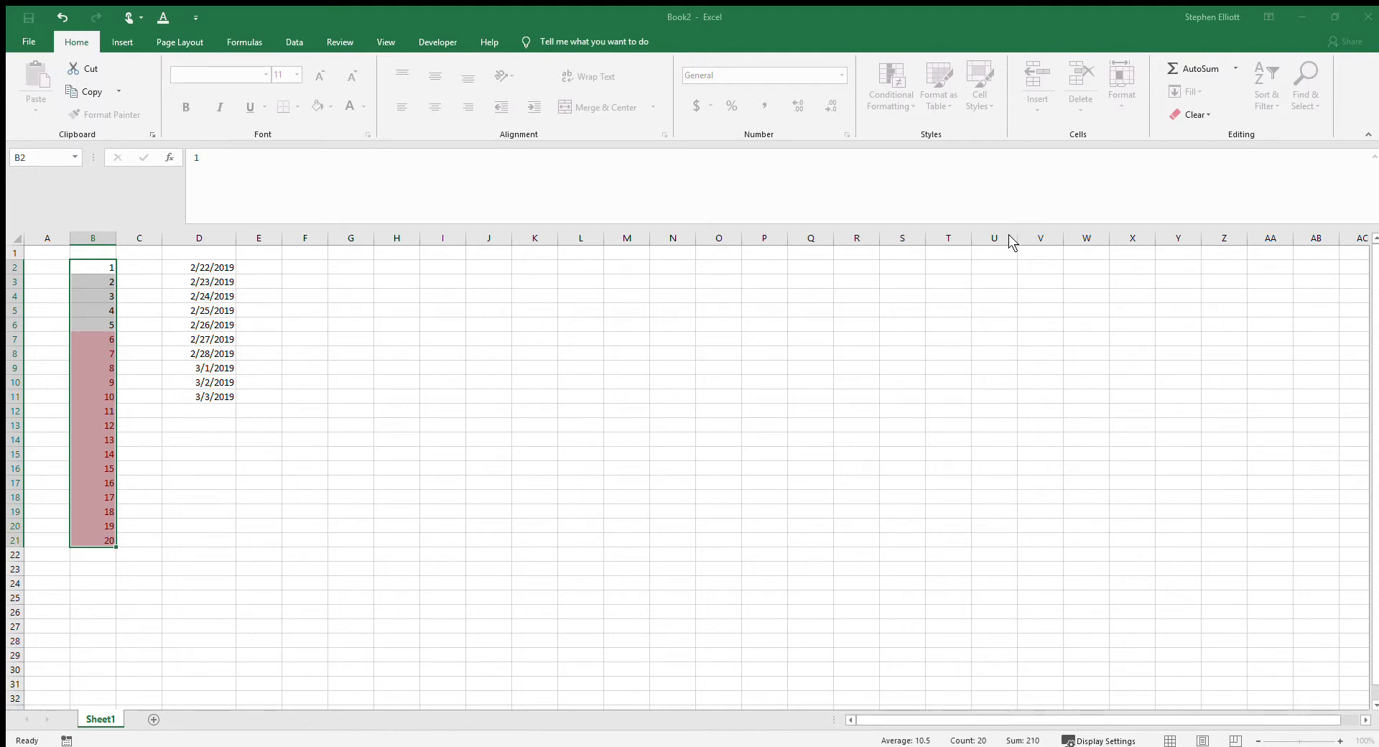
left_click(970, 252)
left_click(977, 258)
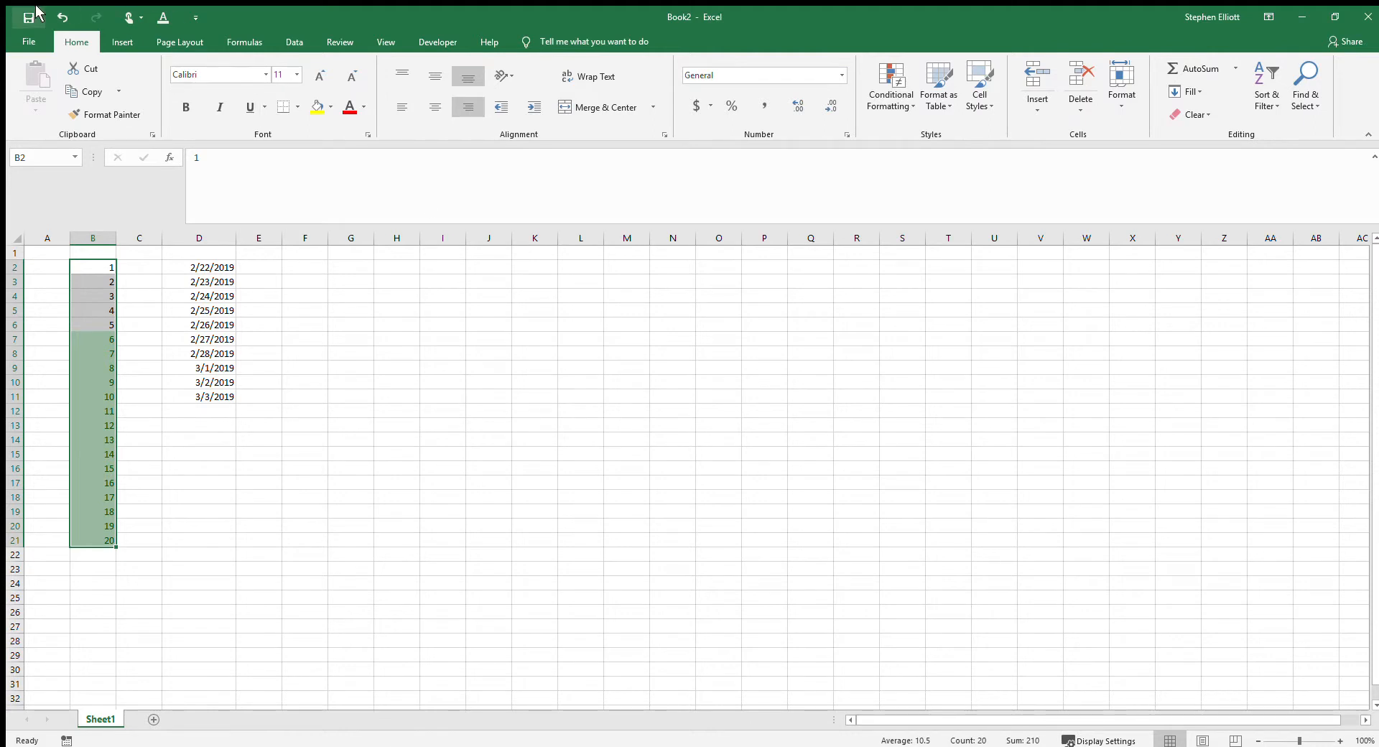
Step: Undo the green highlighting on B2:B21 and redo it so the rule is applied again
left_click(62, 17)
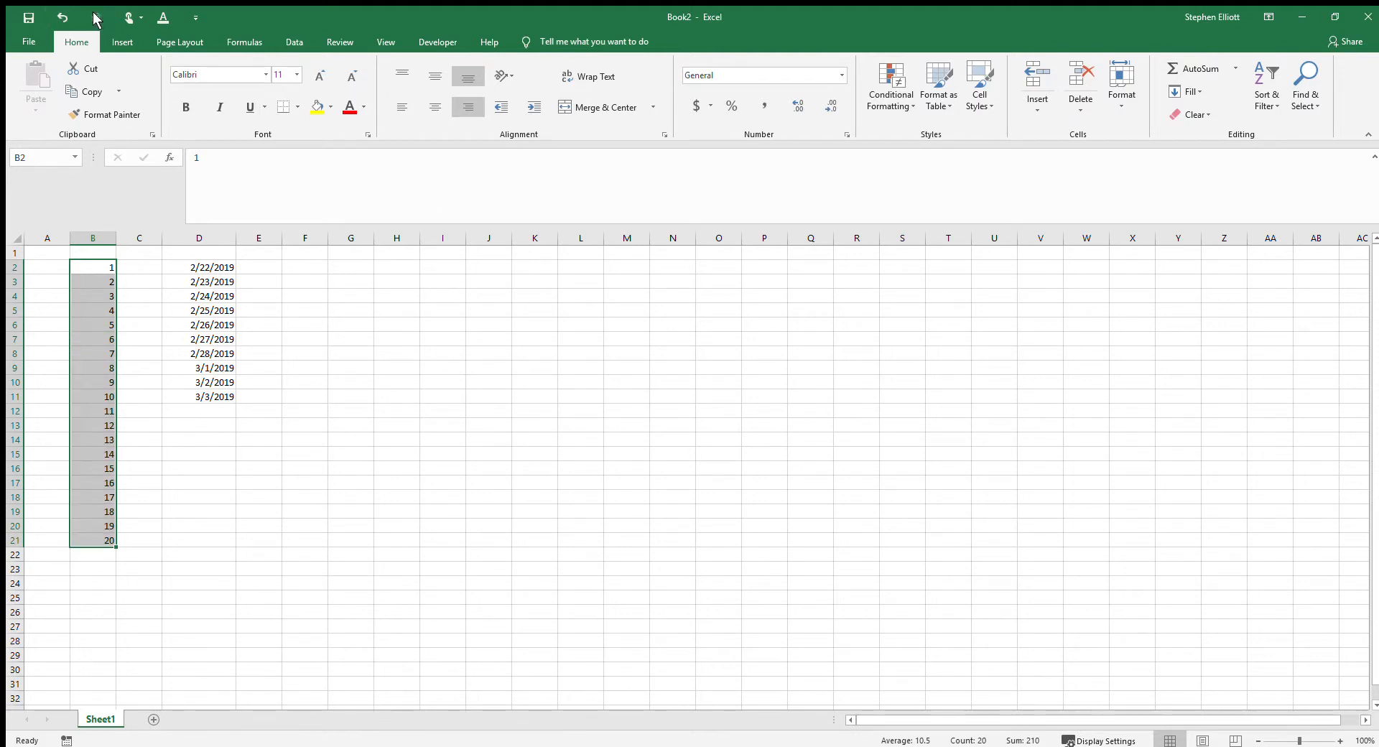
left_click(97, 18)
key("ctrl+z")
left_click(98, 19)
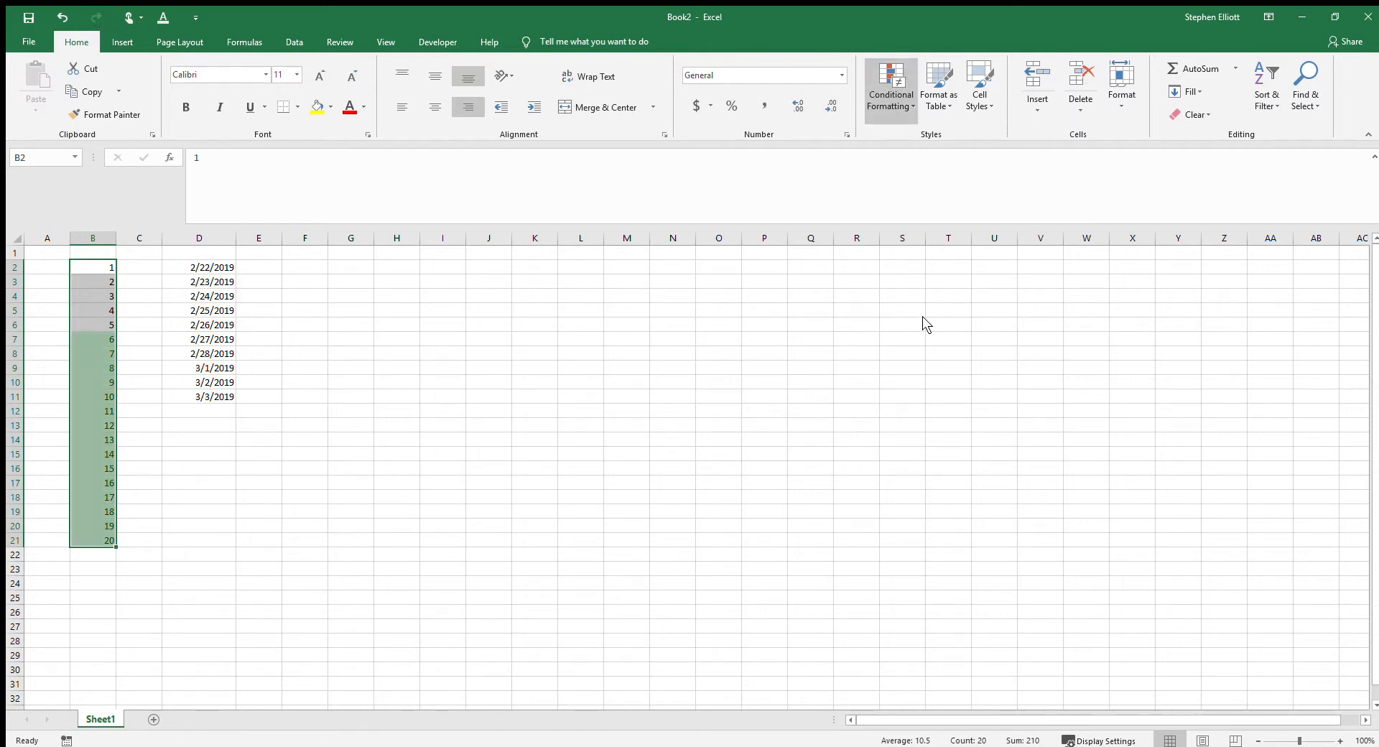
Step: Clear the conditional formatting rules from the selected numbers in B2:B21
left_click(1045, 329)
key("ctrl+z")
key("ctrl+y")
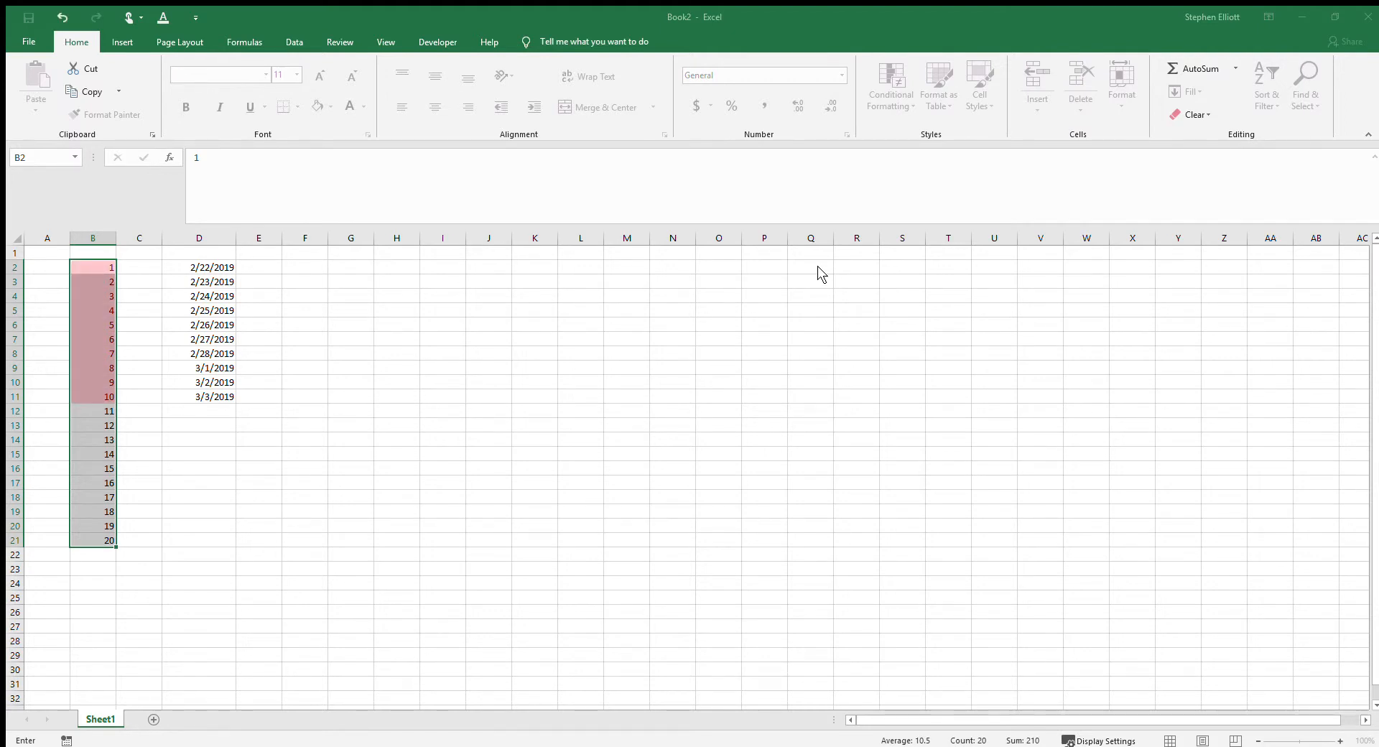
Step: Apply a Less Than rule to B2:B21 with light red fill and dark red text, and undo it
left_click(959, 234)
left_click(978, 260)
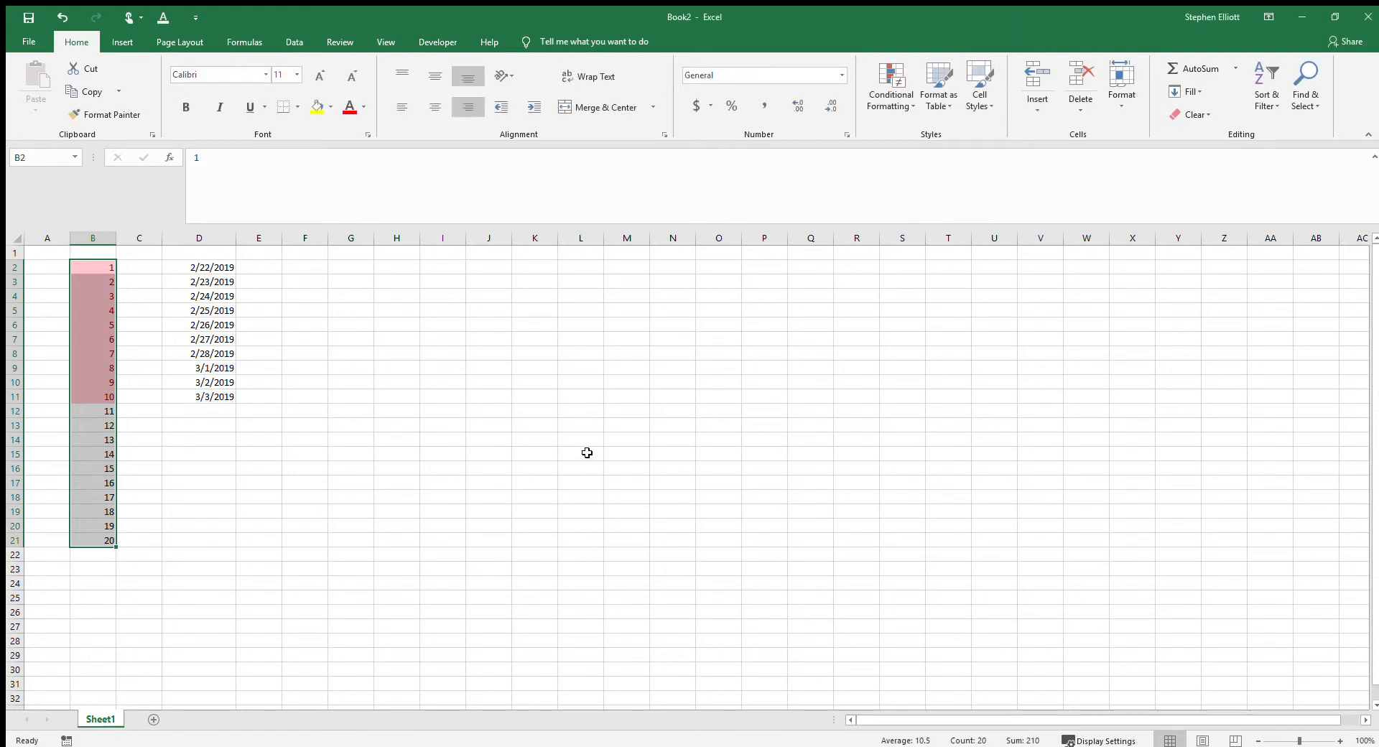
key("ctrl+z")
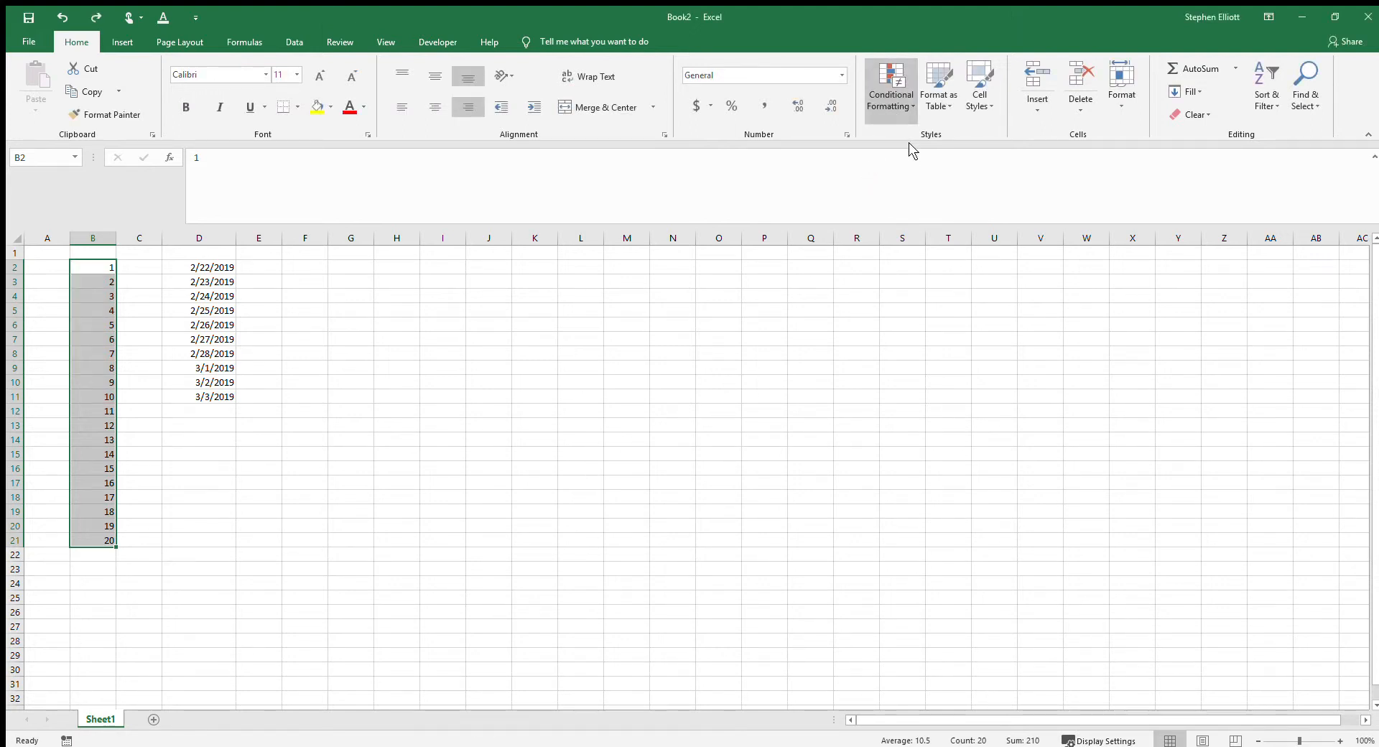
Step: Highlight the numbers between 5 and 20 in B2:B21 with a custom format of light blue fill, orange text and borders
left_click(1036, 208)
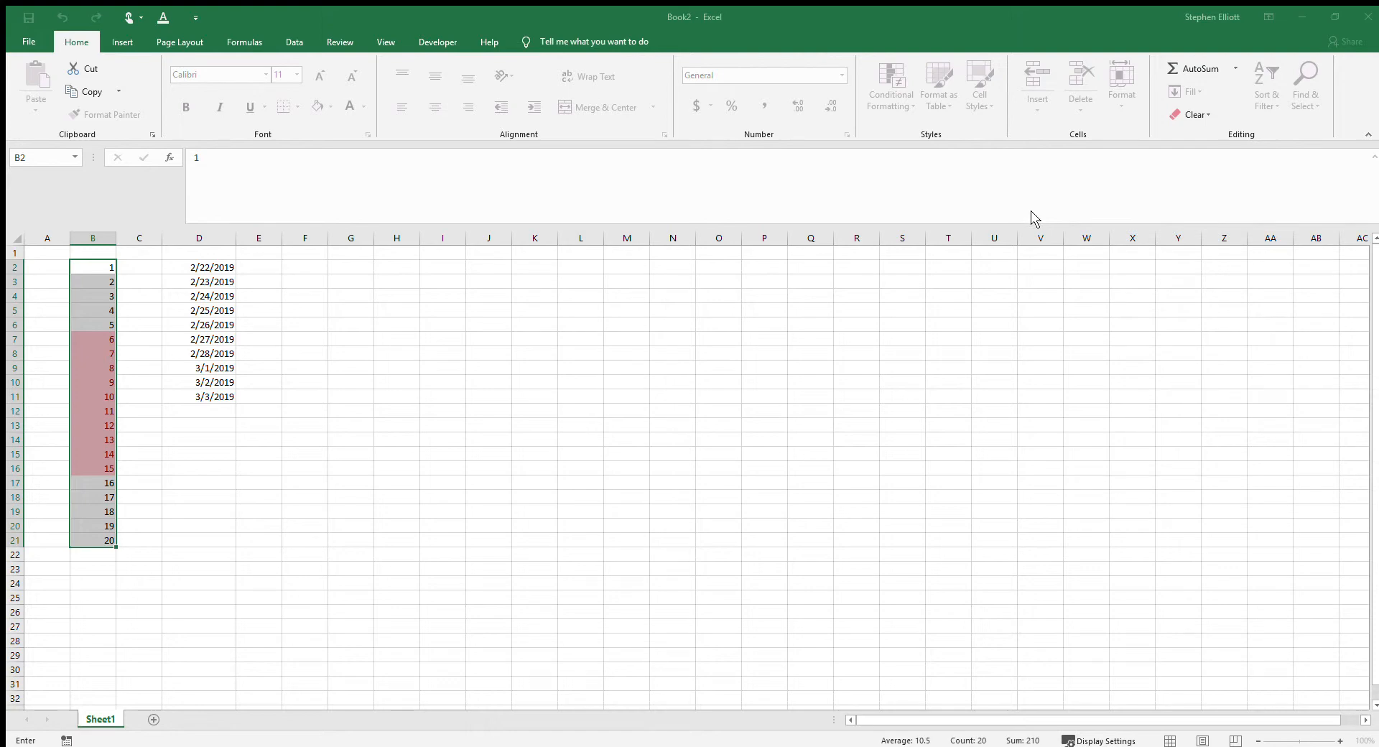
type("5")
left_click(811, 237)
type("20")
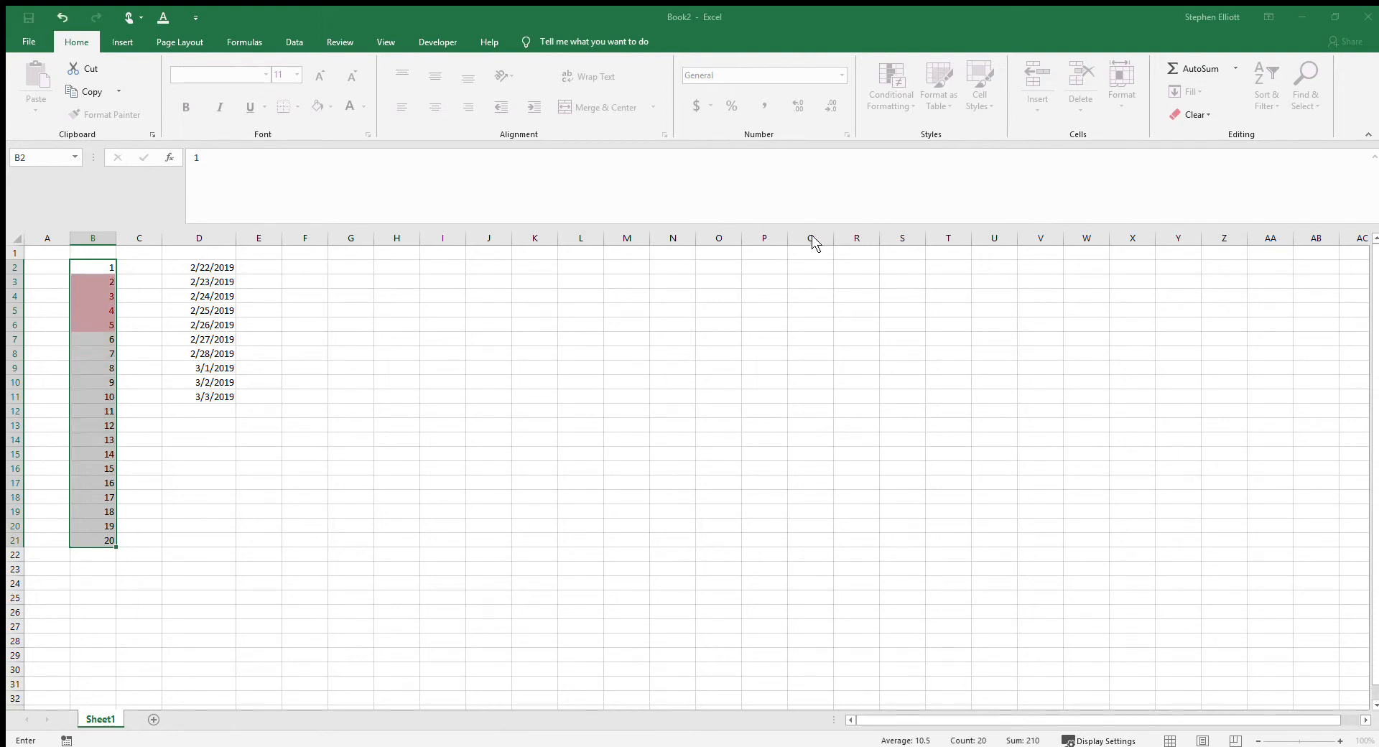
left_click(947, 232)
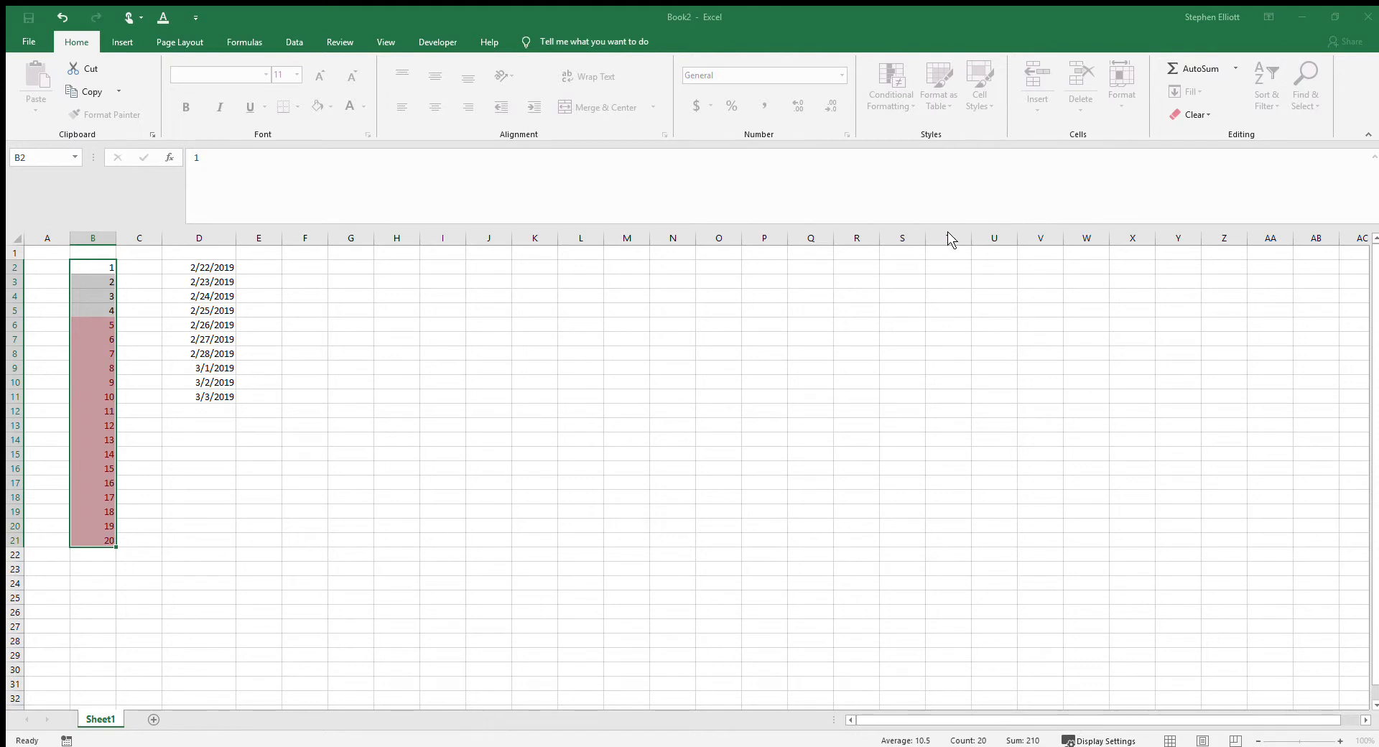
left_click(952, 293)
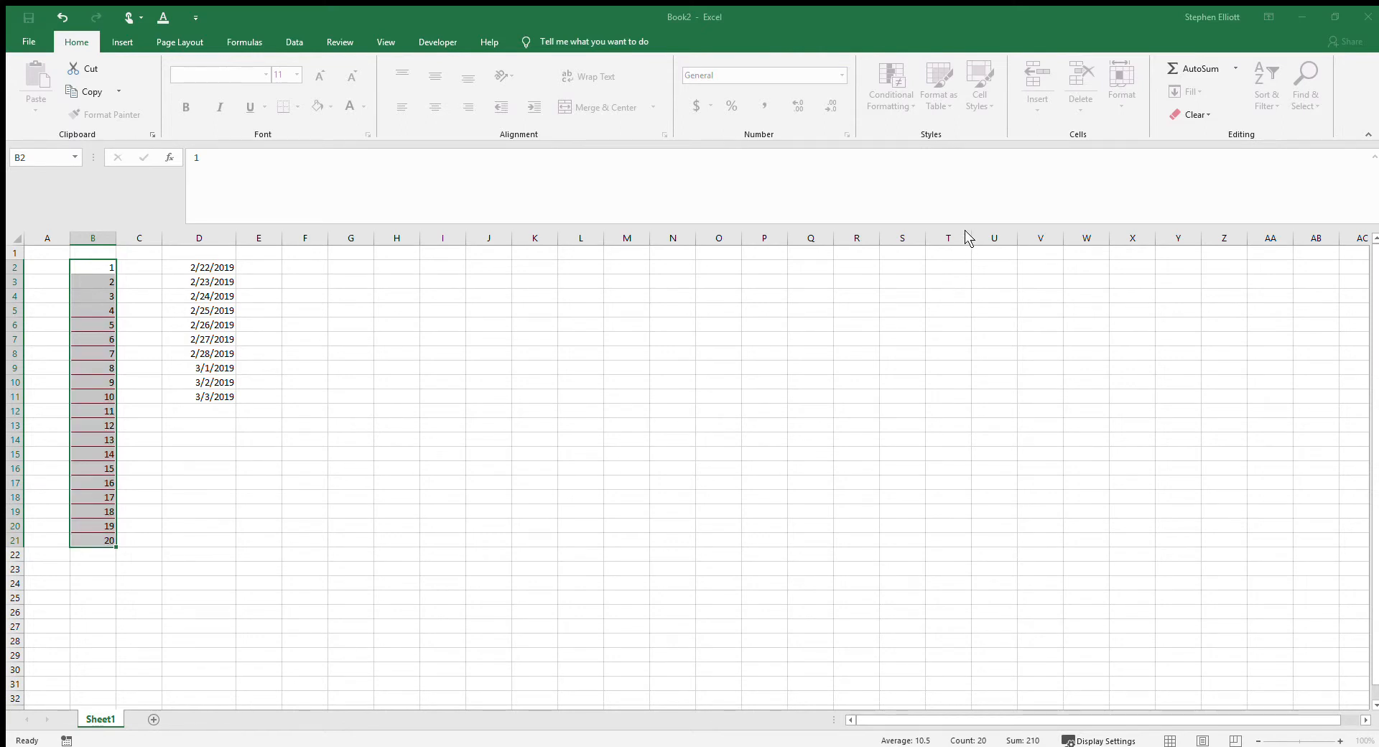
left_click(953, 281)
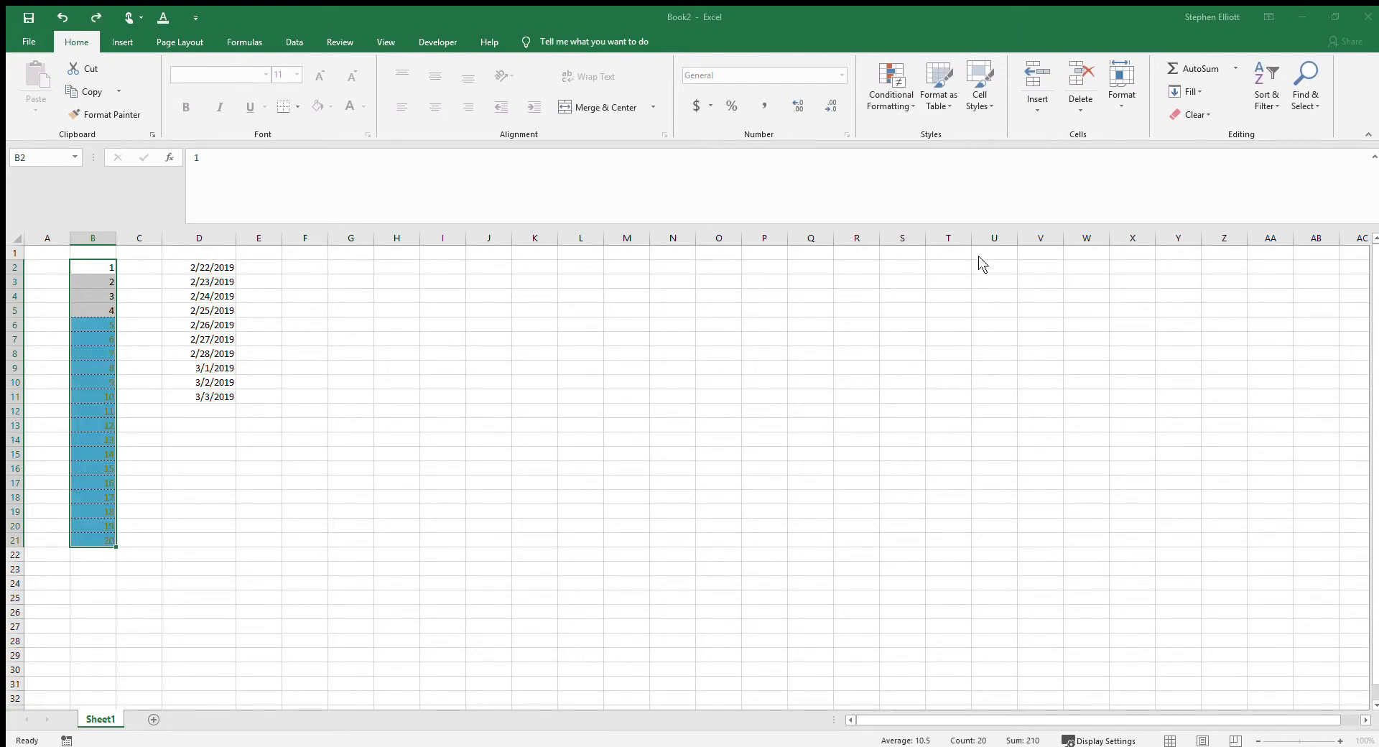
left_click(310, 394)
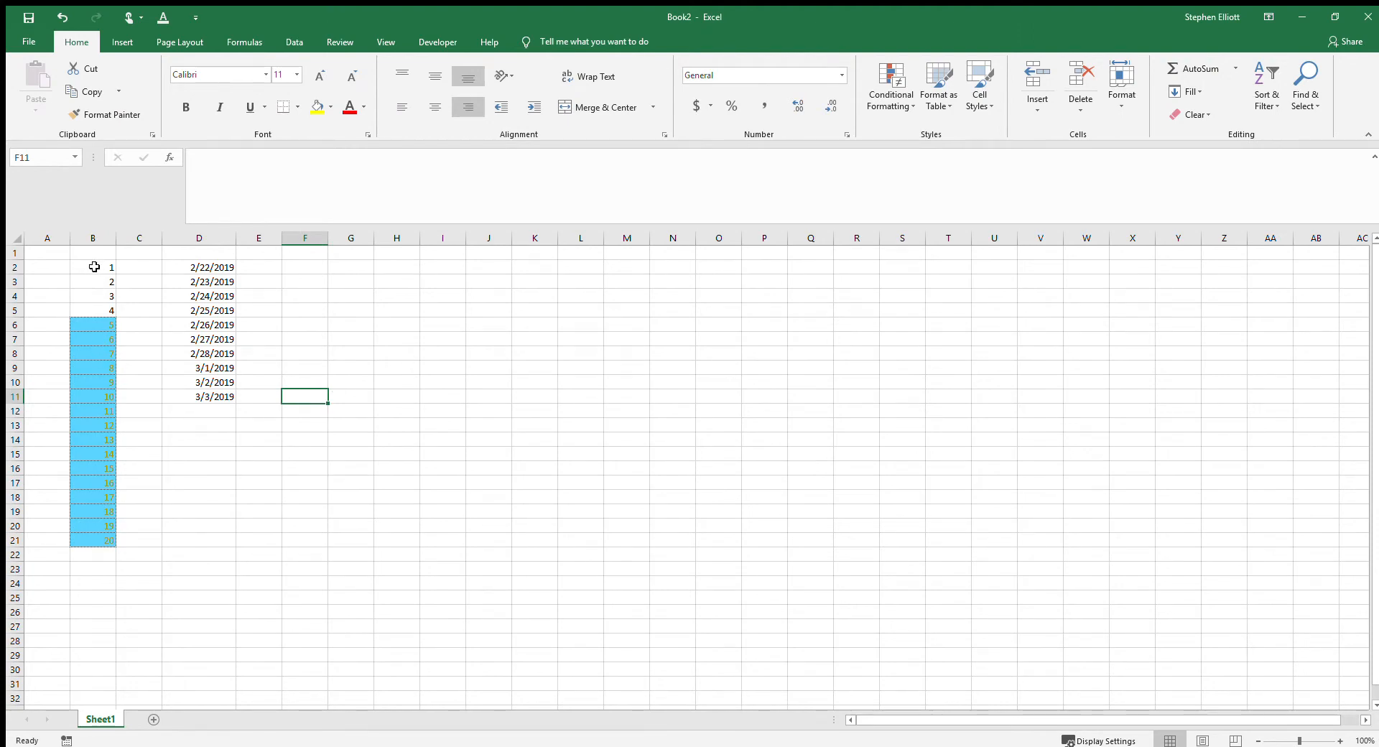
Step: Test the Between rule by entering 12 and 1 in cell B6, and undo the changes
left_click_drag(96, 267, 95, 540)
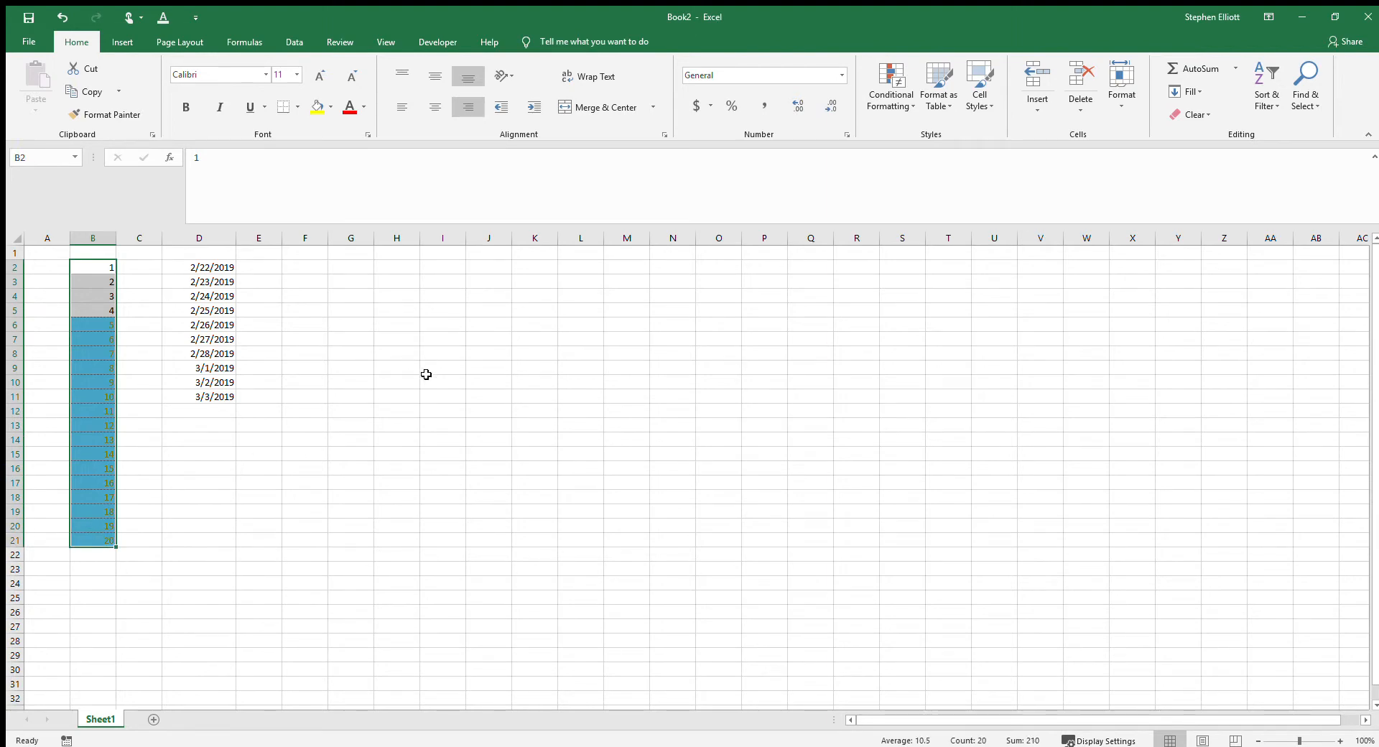
left_click(101, 326)
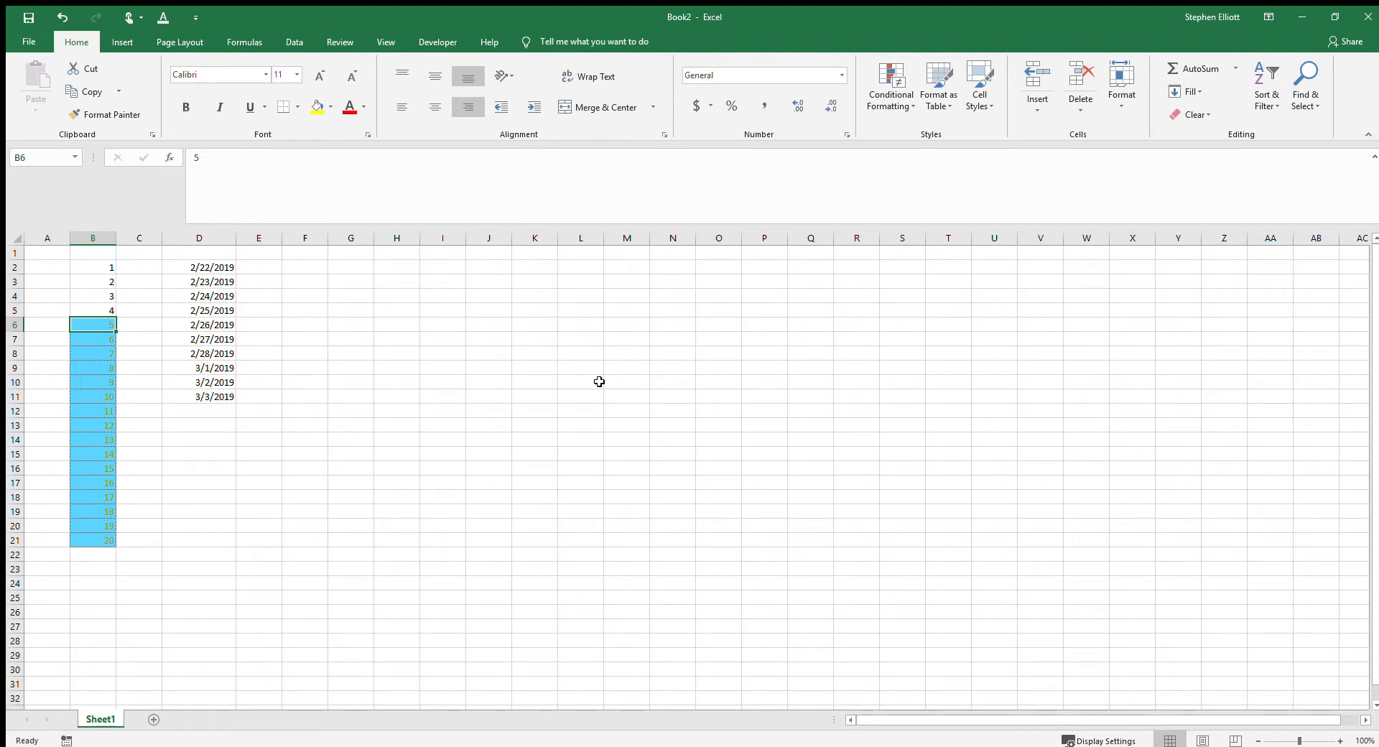
type("12")
key("Return")
key("shift+Return")
type("1")
key("Return")
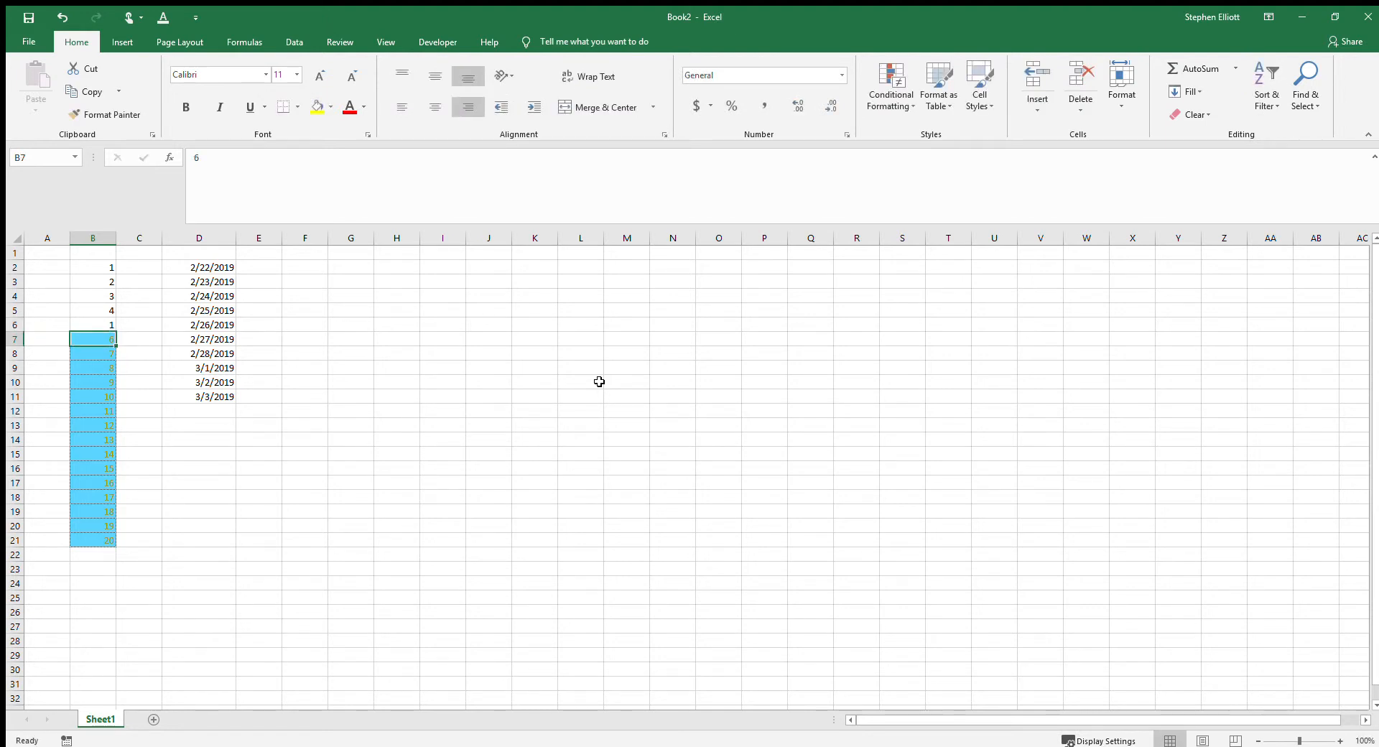
key("shift+Return")
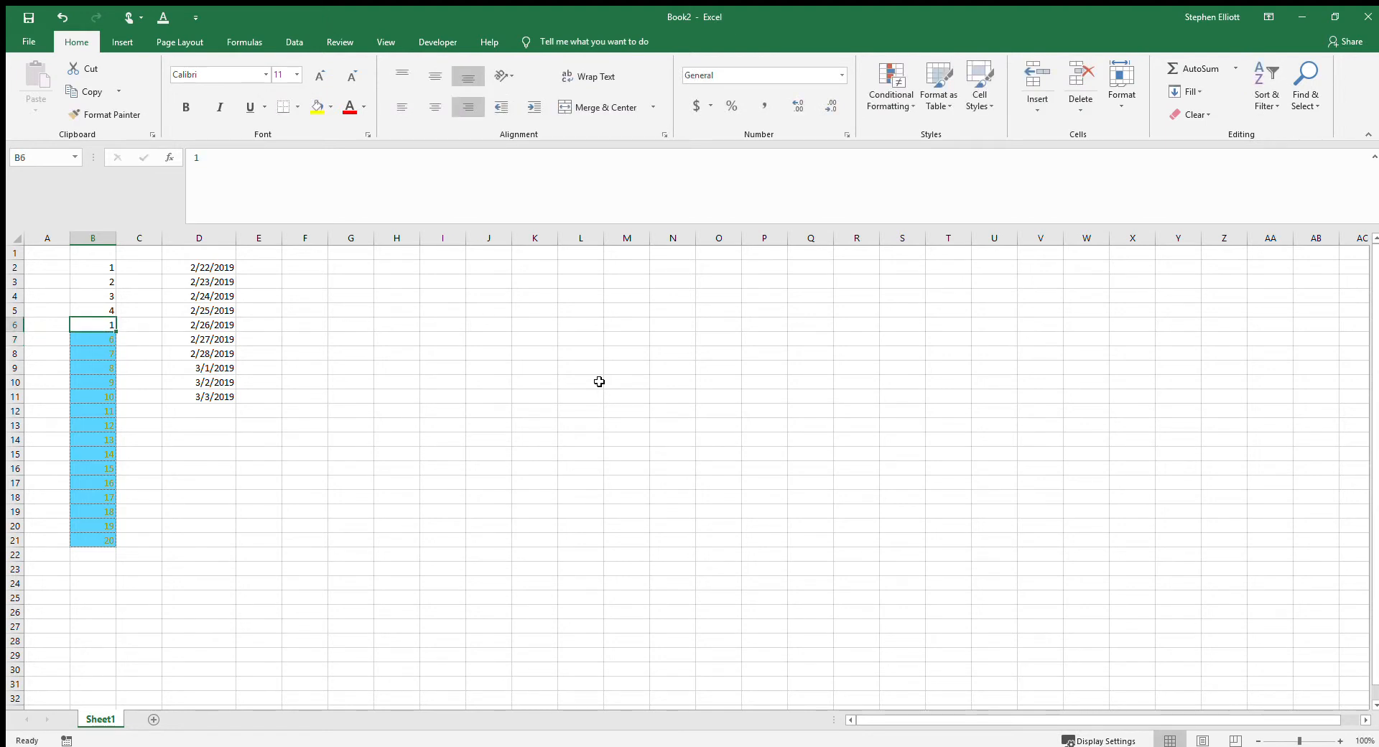
key("ctrl+z")
Step: Clear the existing rules from B2:B21 and add an Equal To rule for 5 with a different preset format
left_click_drag(100, 267, 92, 539)
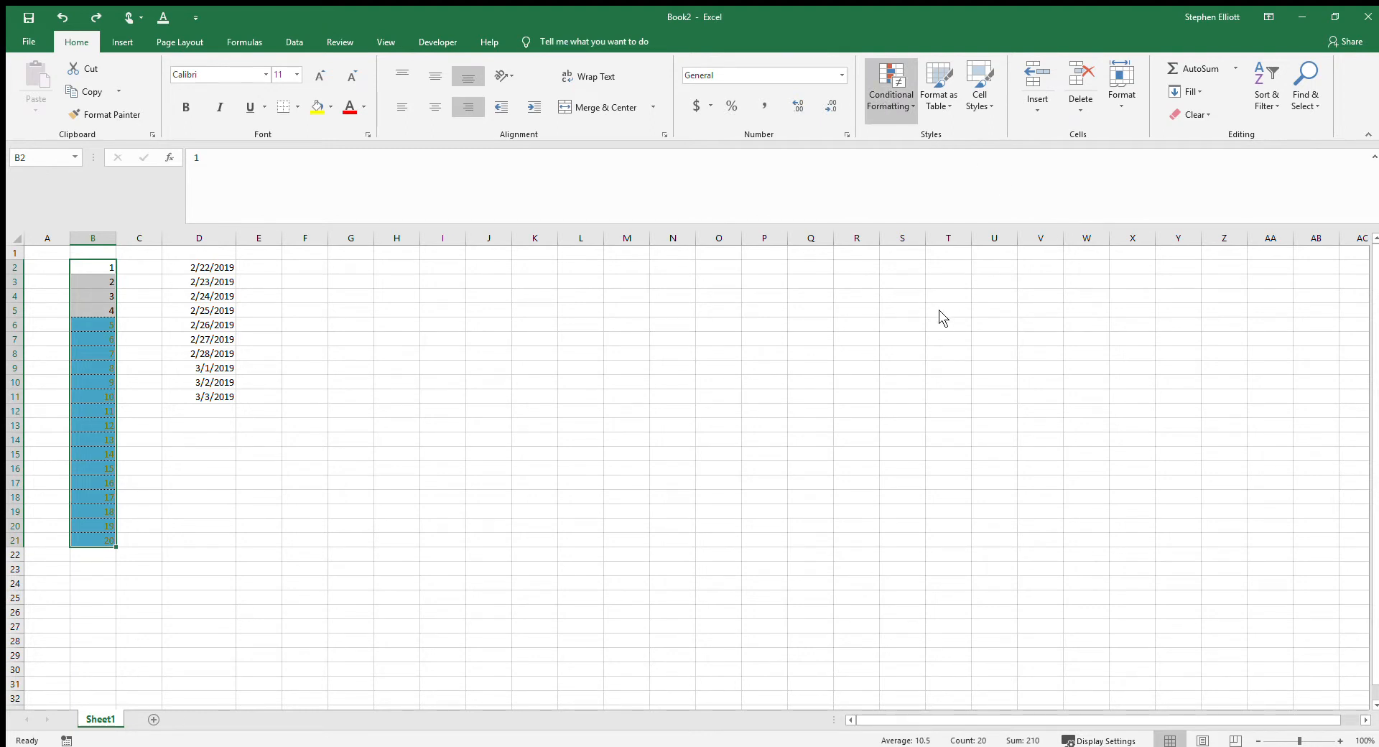
left_click(1055, 315)
left_click(890, 116)
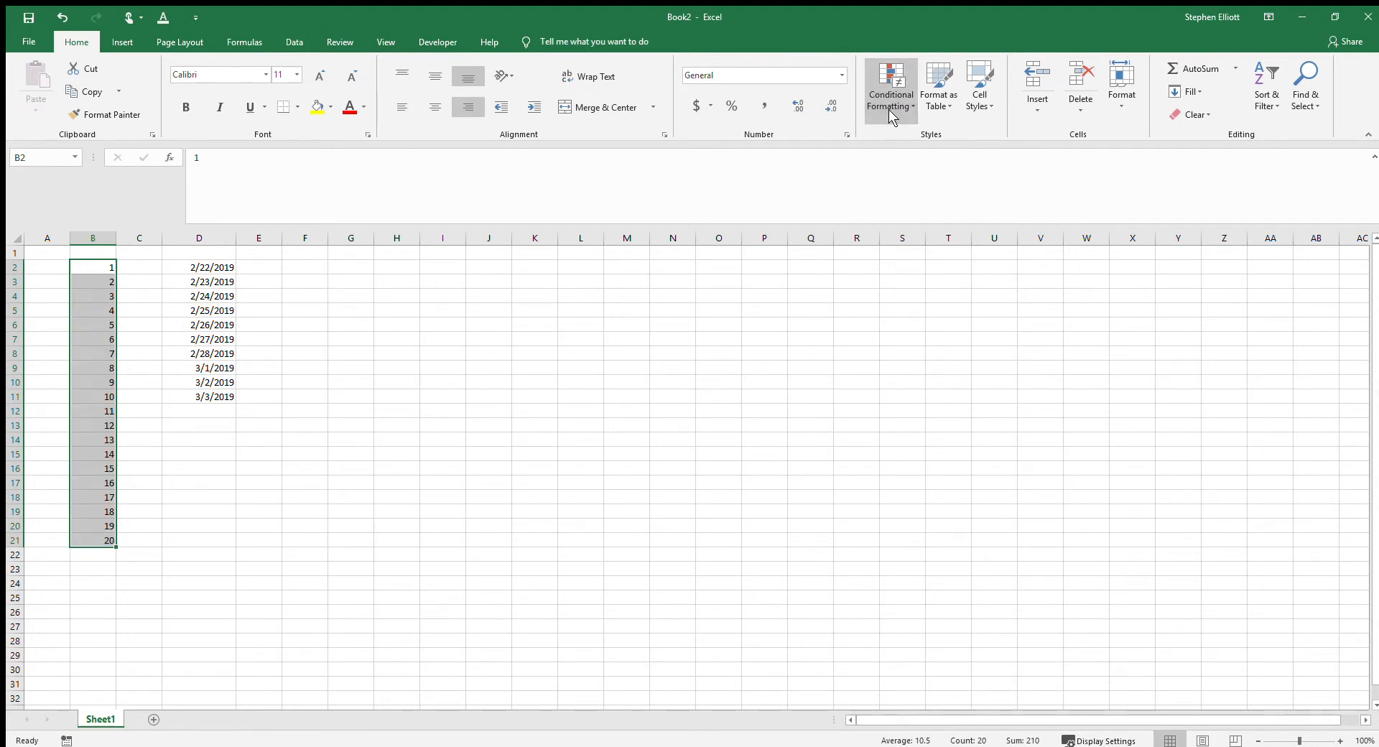
left_click(1044, 242)
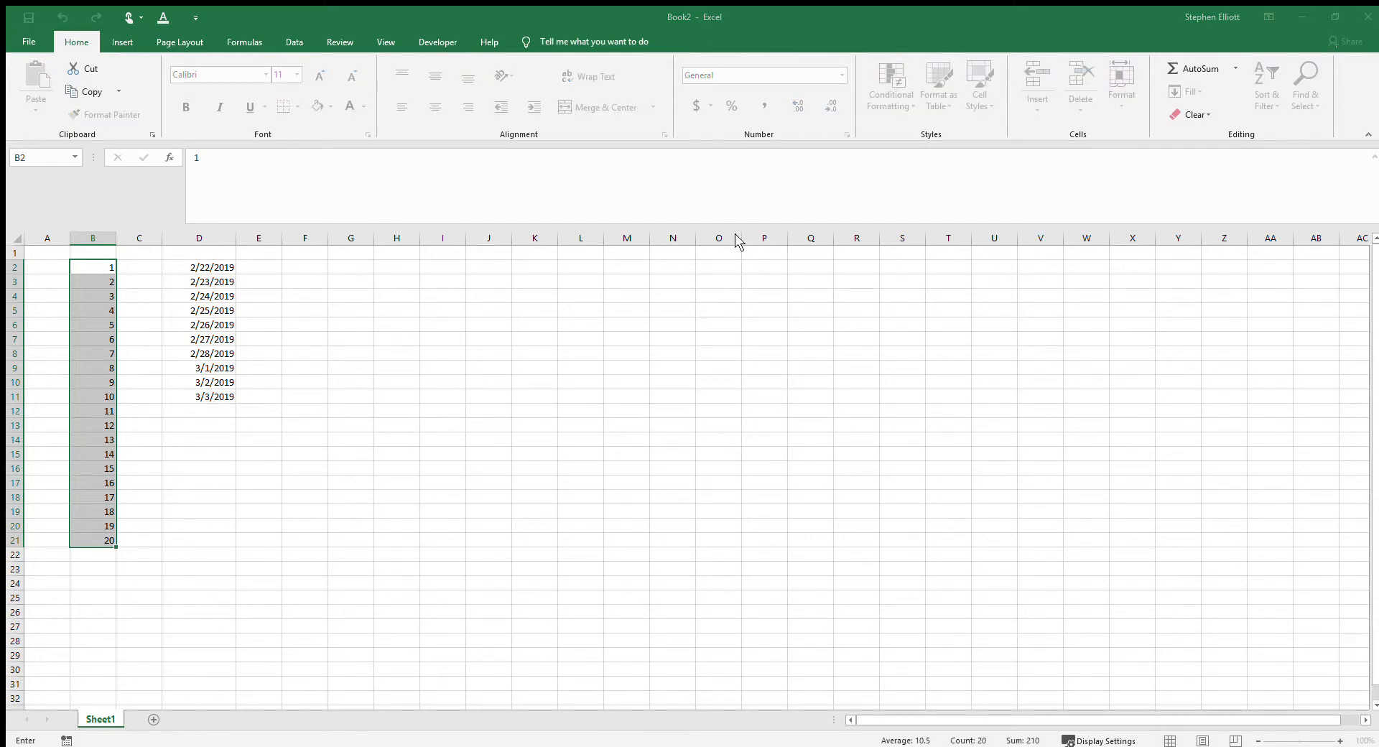
type("5")
left_click(975, 235)
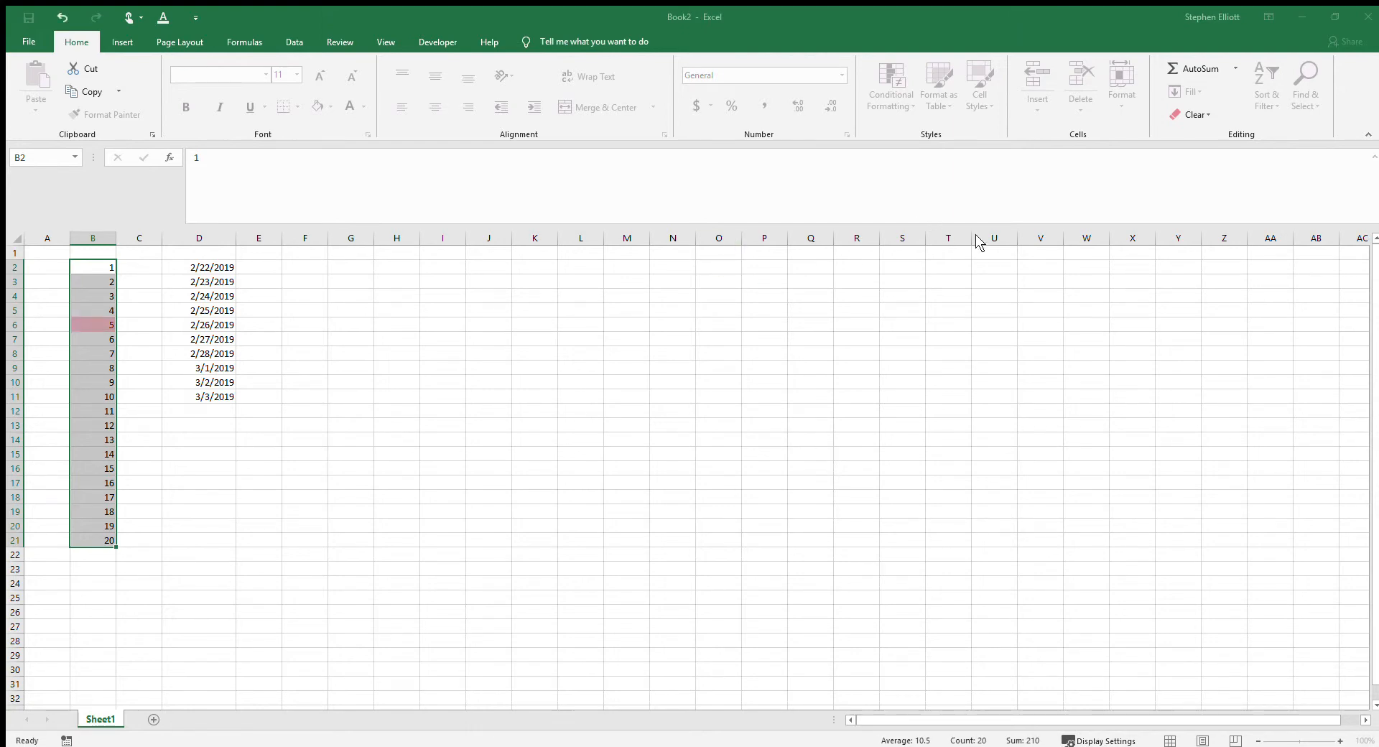
left_click(945, 283)
left_click(976, 261)
left_click(318, 439)
Step: Test the Equal To rule by entering 5 in cell B15, and undo the entry
left_click(102, 321)
left_click(101, 455)
type("5")
key("ctrl+Return")
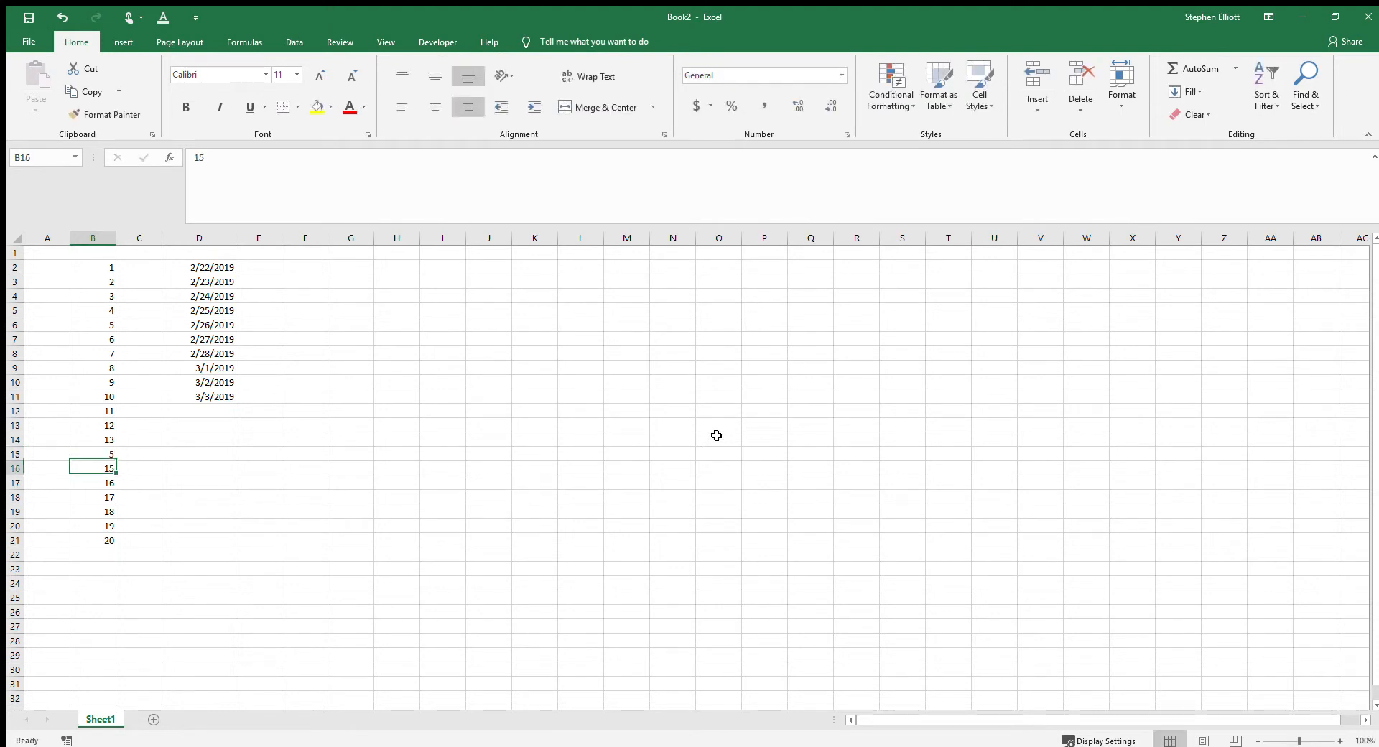
key("ctrl+z")
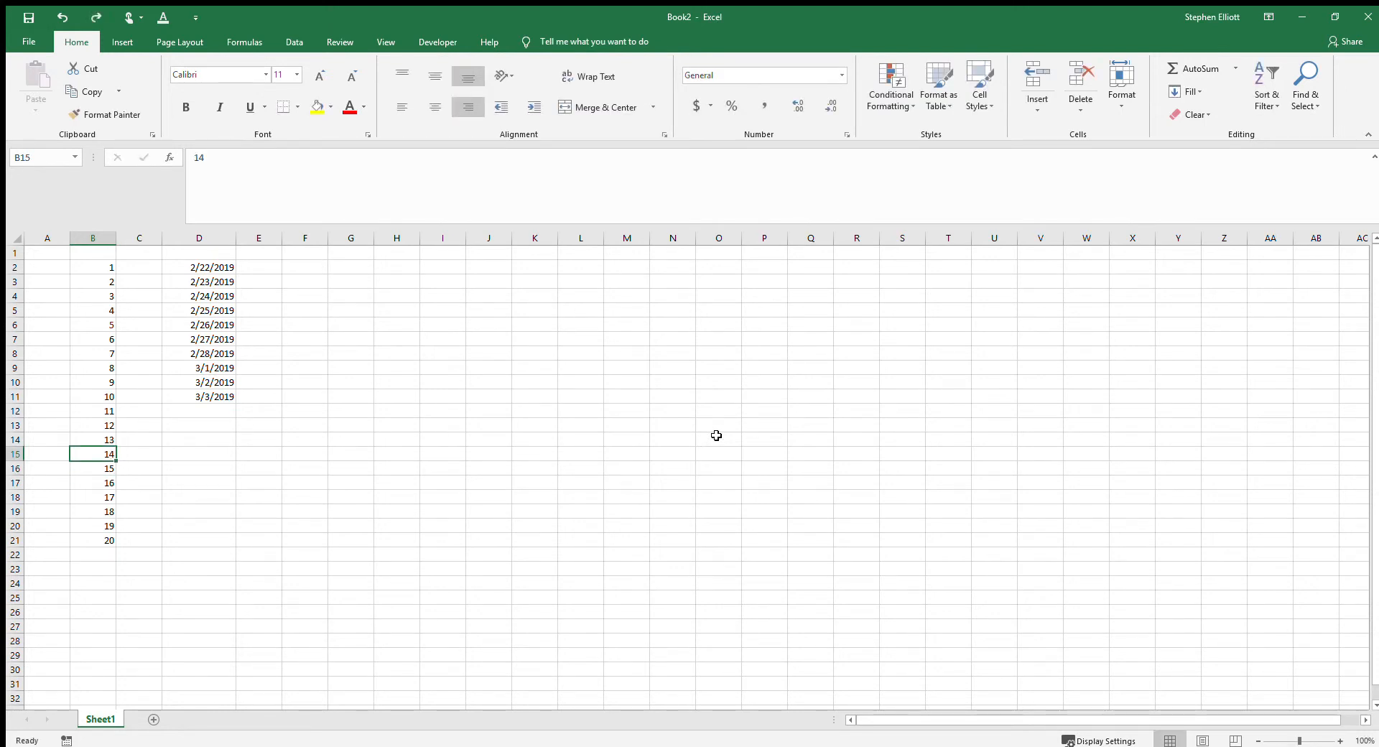
Step: Preview a Text that Contains rule for 1 on the numbers in B2:B21 without keeping it
left_click_drag(92, 268, 92, 545)
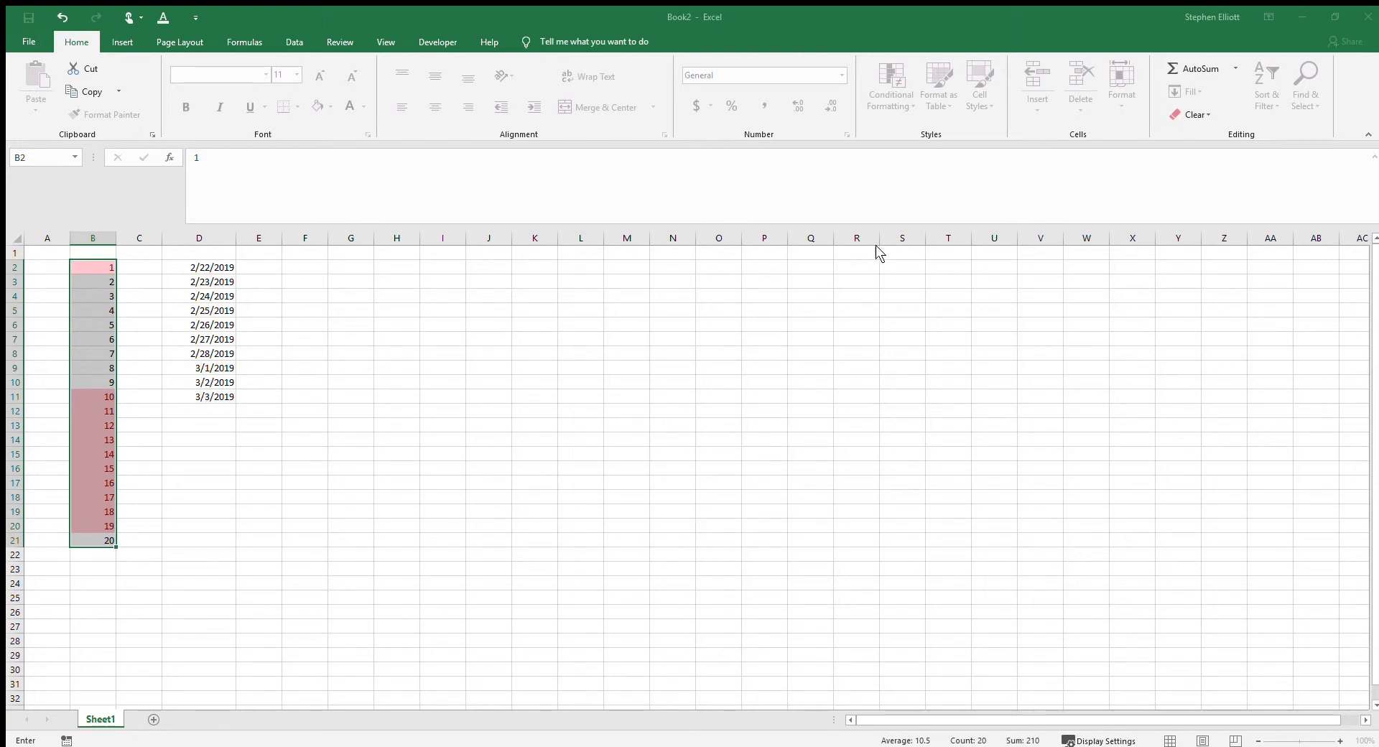
key("Escape")
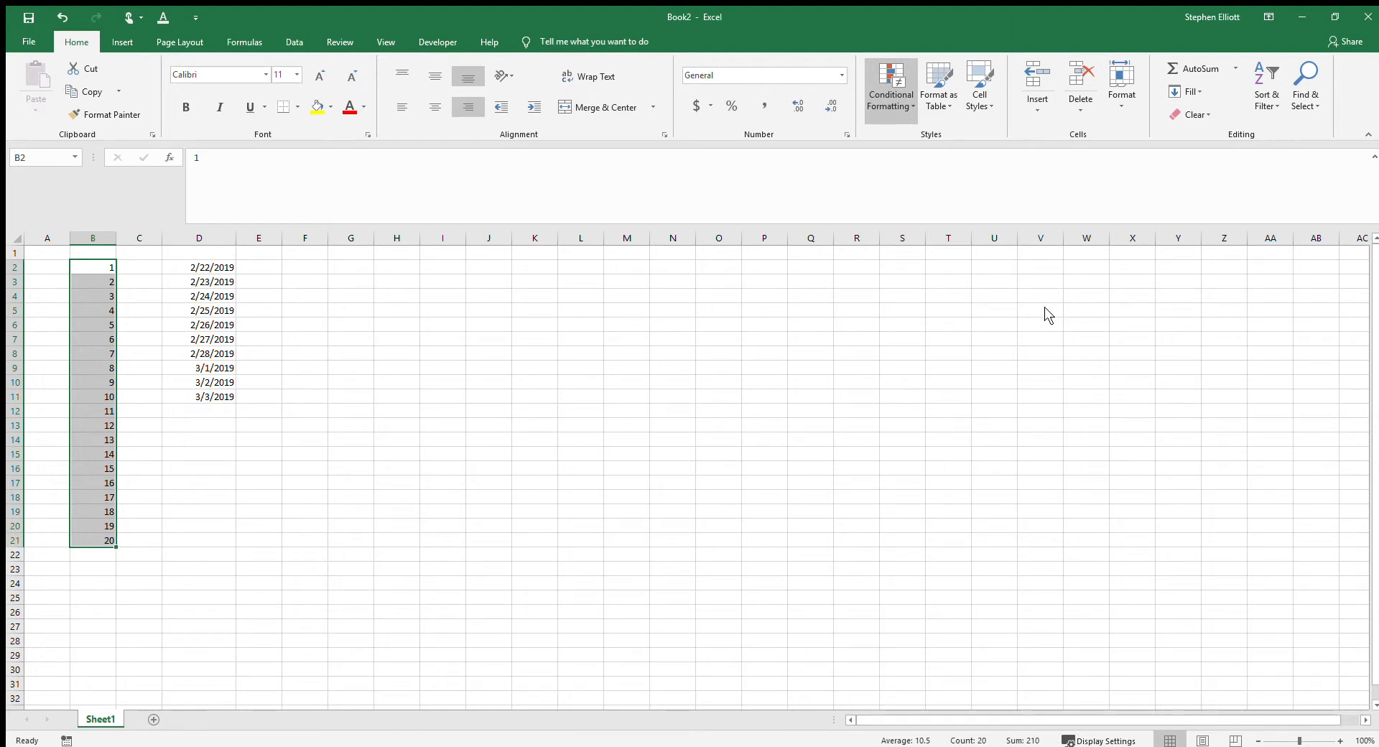
left_click(285, 336)
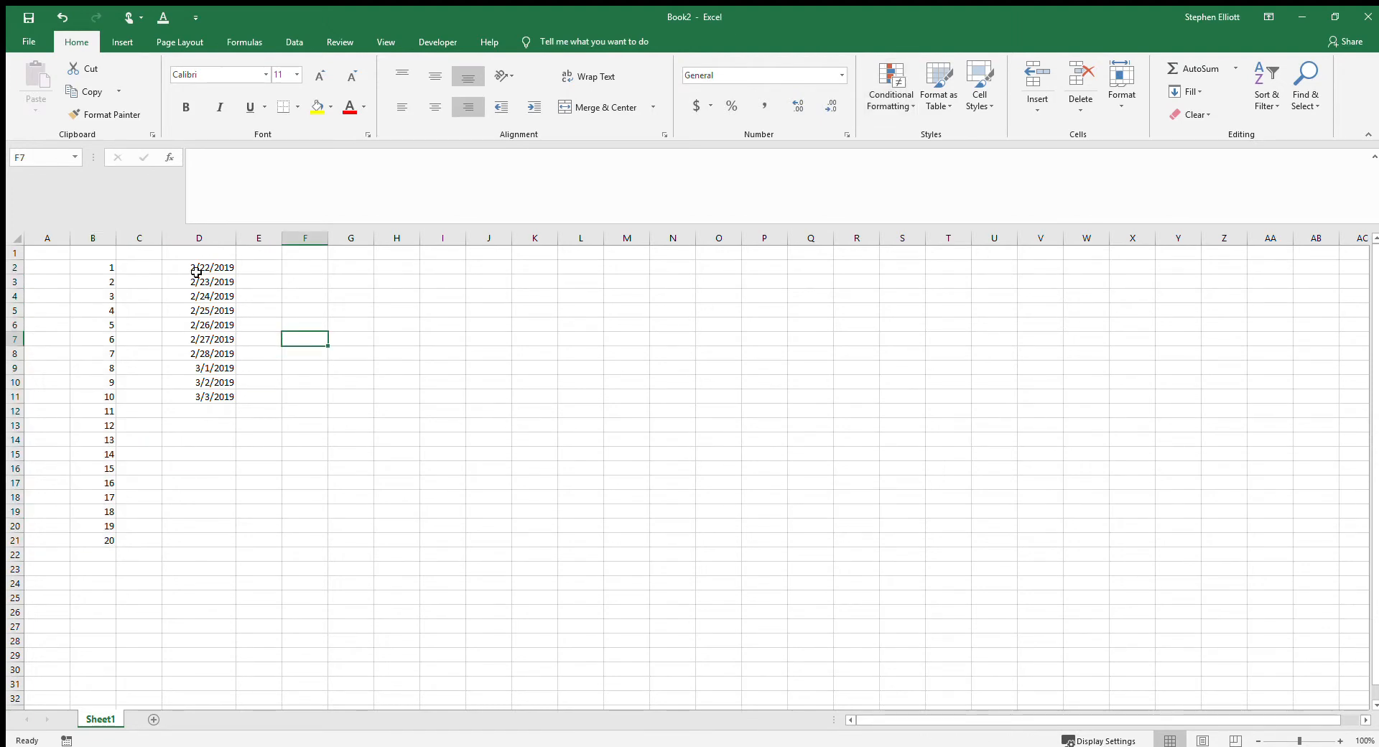
Step: Add a Date Occurring rule for today to the dates in D2:D11 with a custom black fill
left_click(195, 270)
left_click_drag(195, 270, 209, 400)
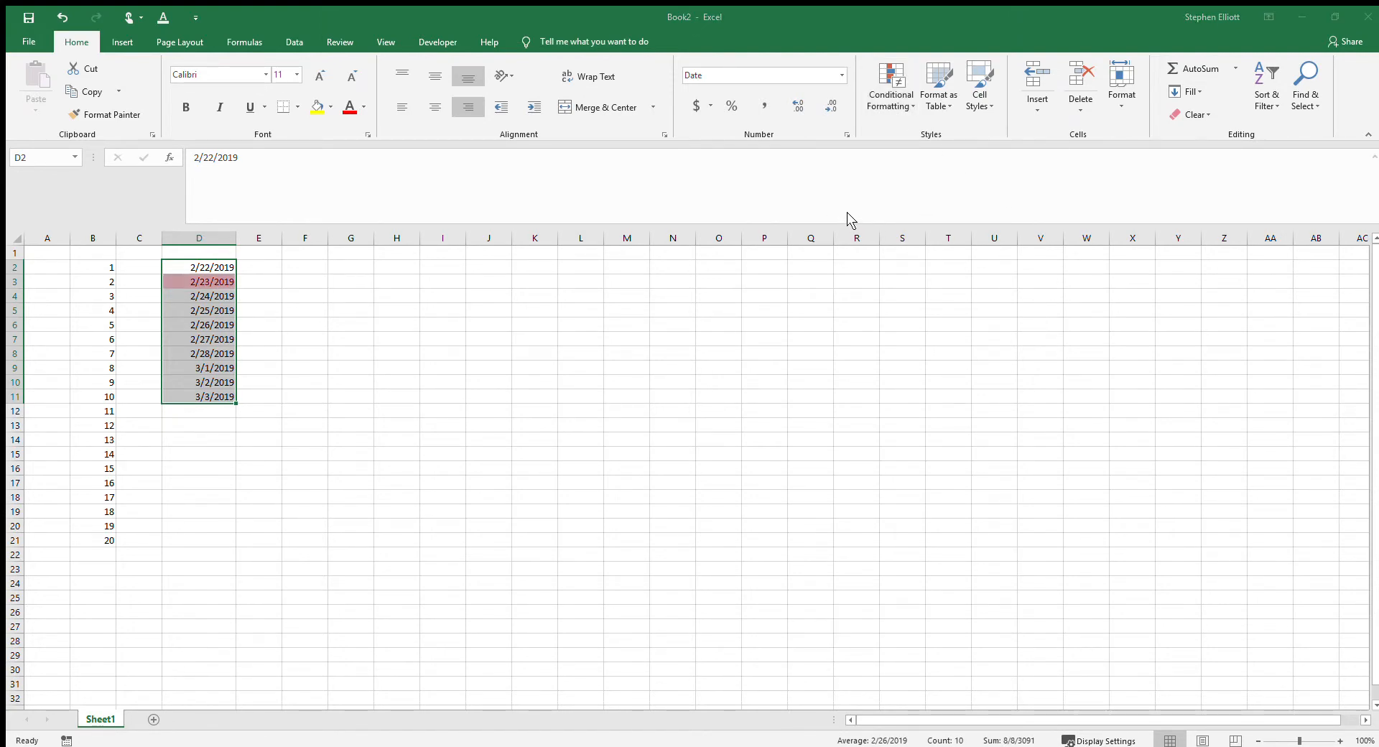
left_click(813, 252)
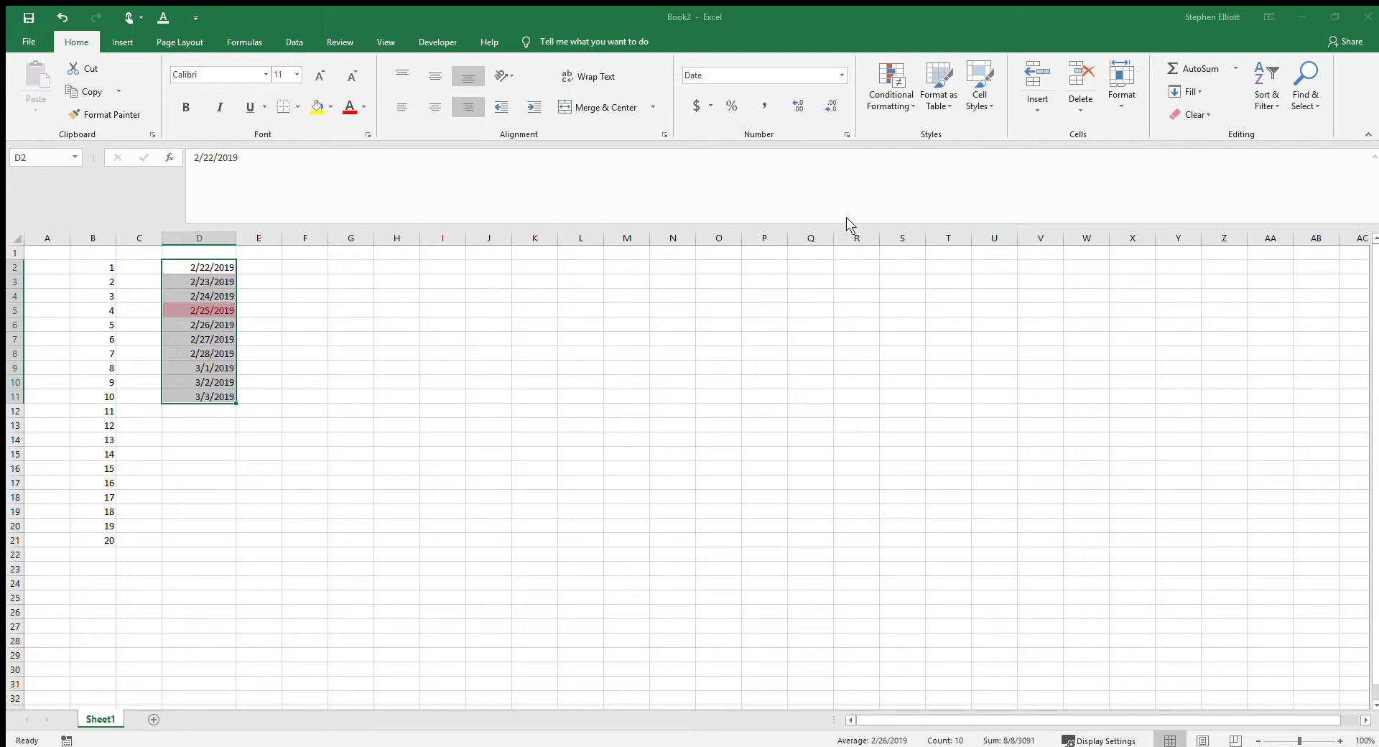
left_click(805, 241)
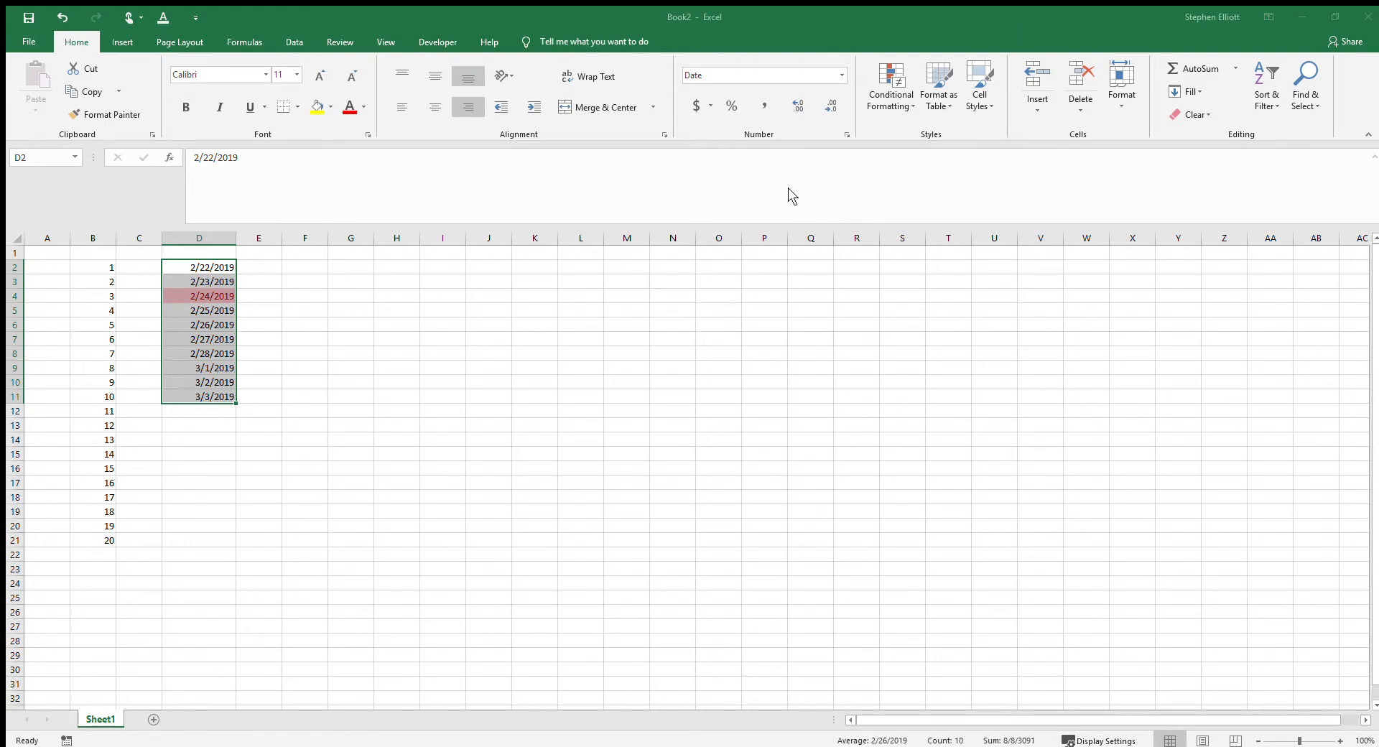
left_click(977, 368)
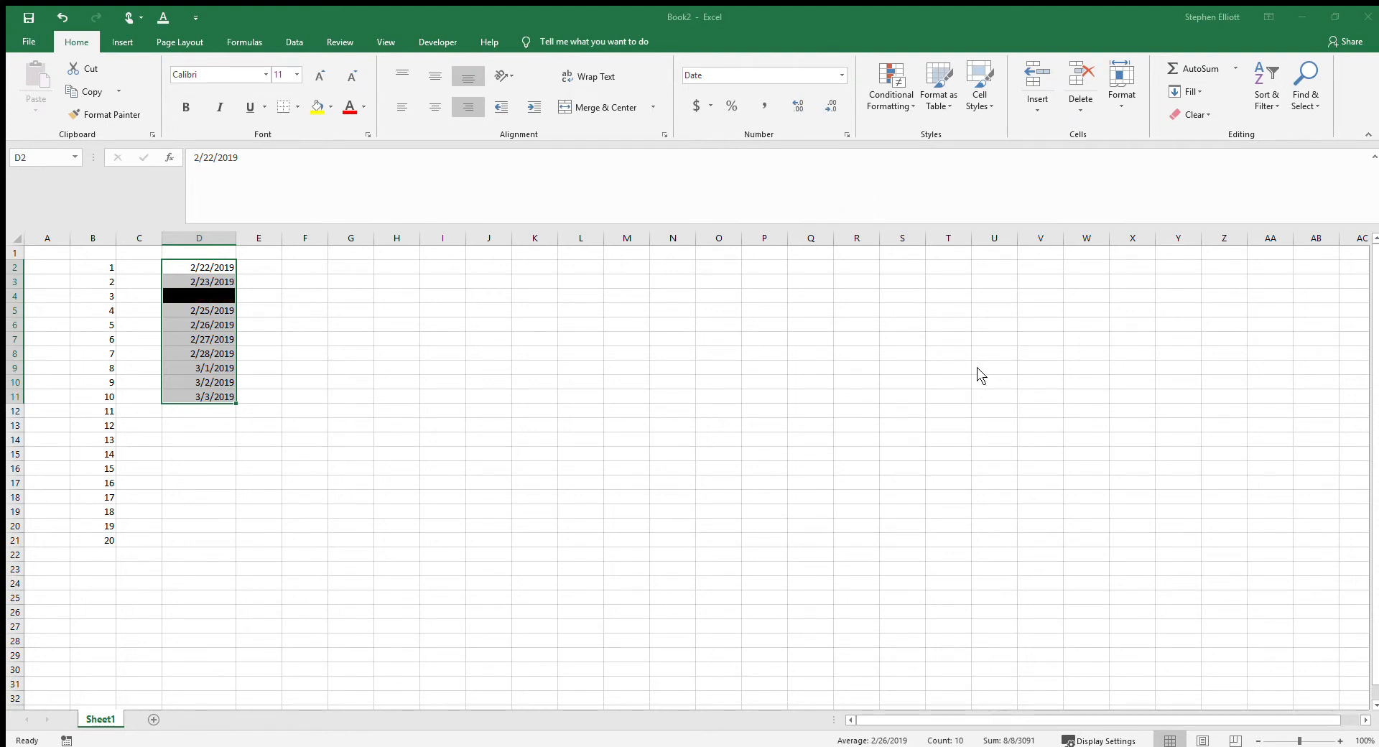
left_click(657, 370)
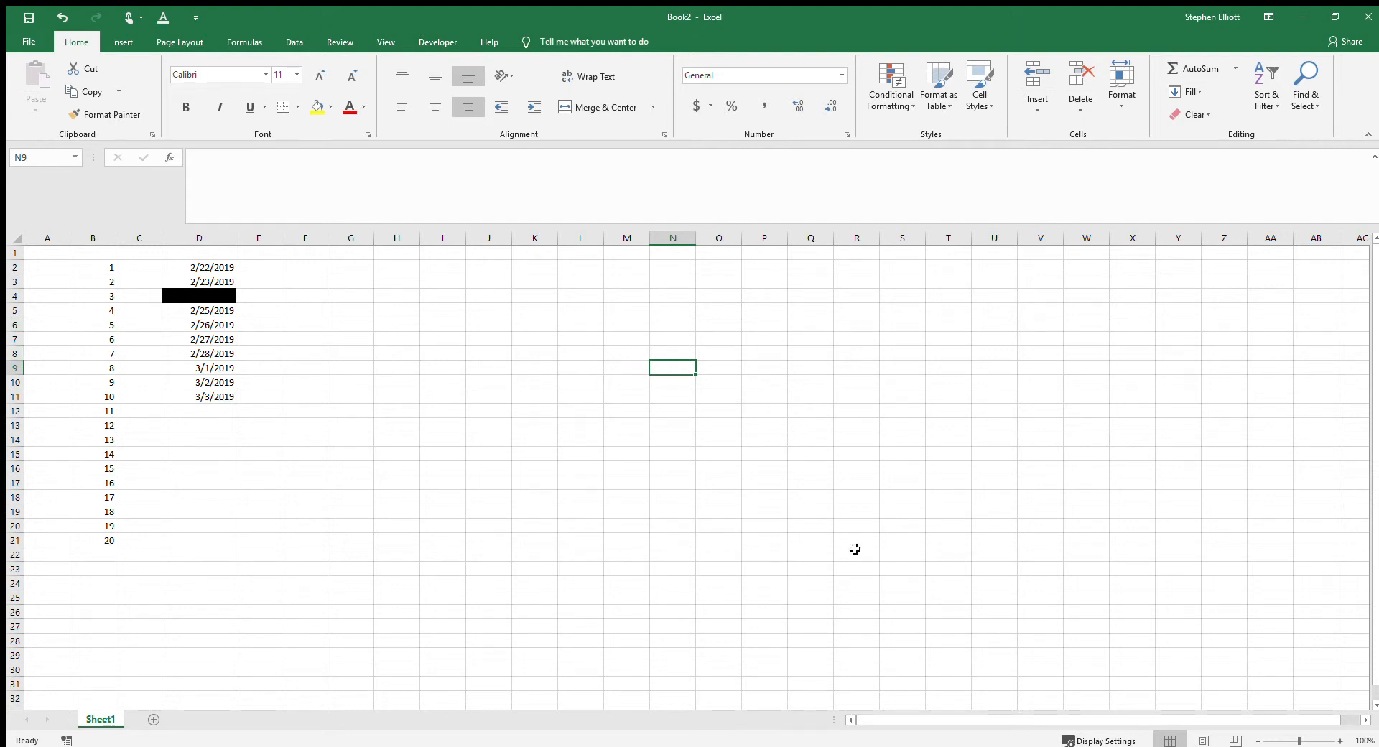
left_click(214, 312)
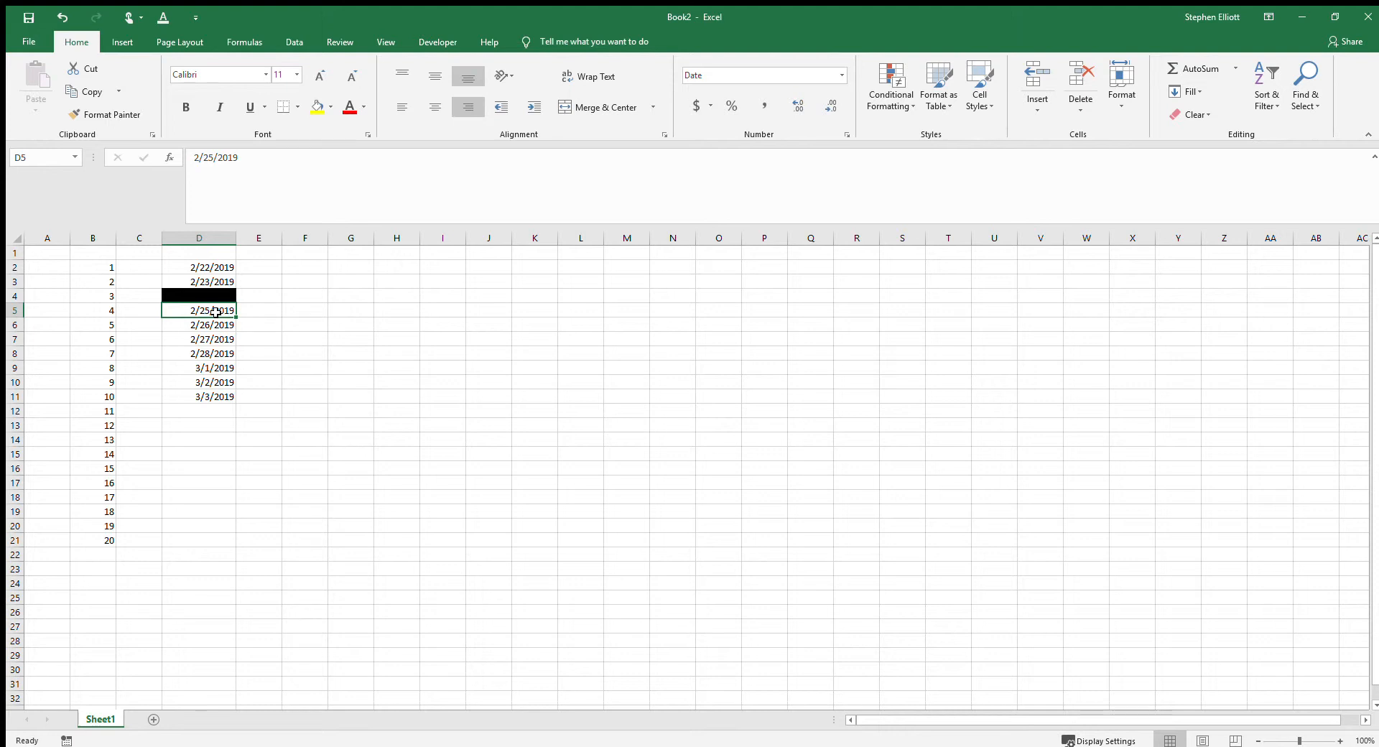
Step: Remove the Date Occurring rule for today from the dates in D2:D11
left_click(209, 324)
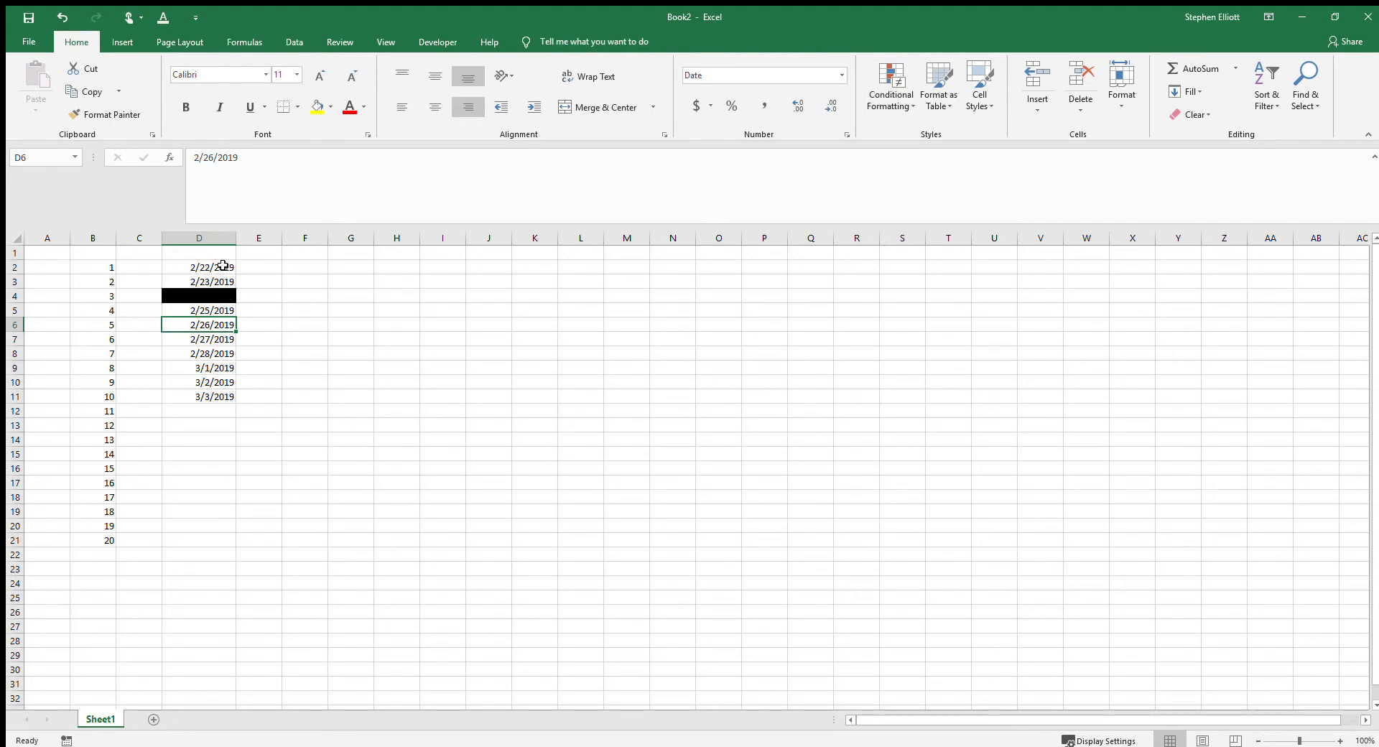
key("ctrl+a")
left_click(332, 334)
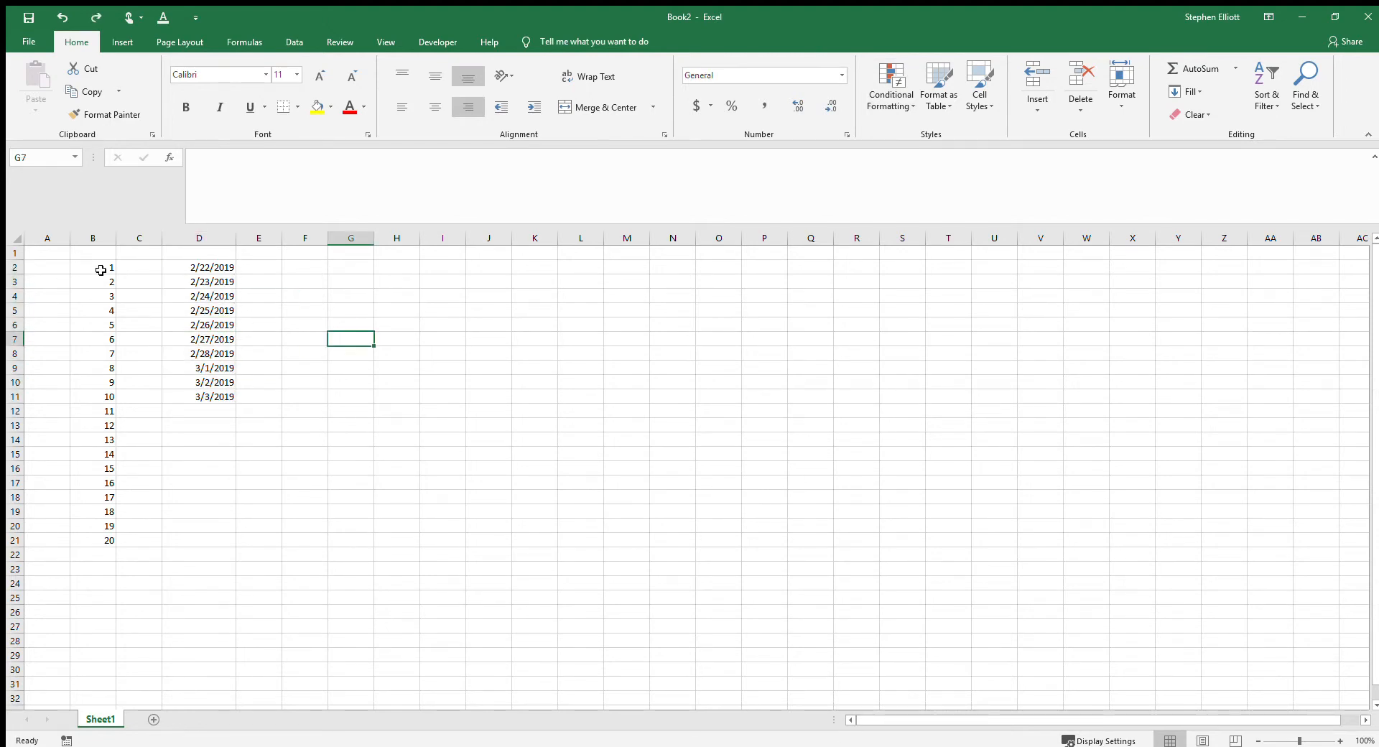
Step: Enter 1 in cells B4, B10 and B17 to create duplicate values in the number column
left_click(101, 297)
type("1")
key("Return")
key("Return")
key("Return")
key("Return")
key("Return")
key("Return")
key("Return")
key("Return")
key("Return")
key("Return")
key("Return")
key("Return")
key("Return")
type("1")
key("Return")
key("Return")
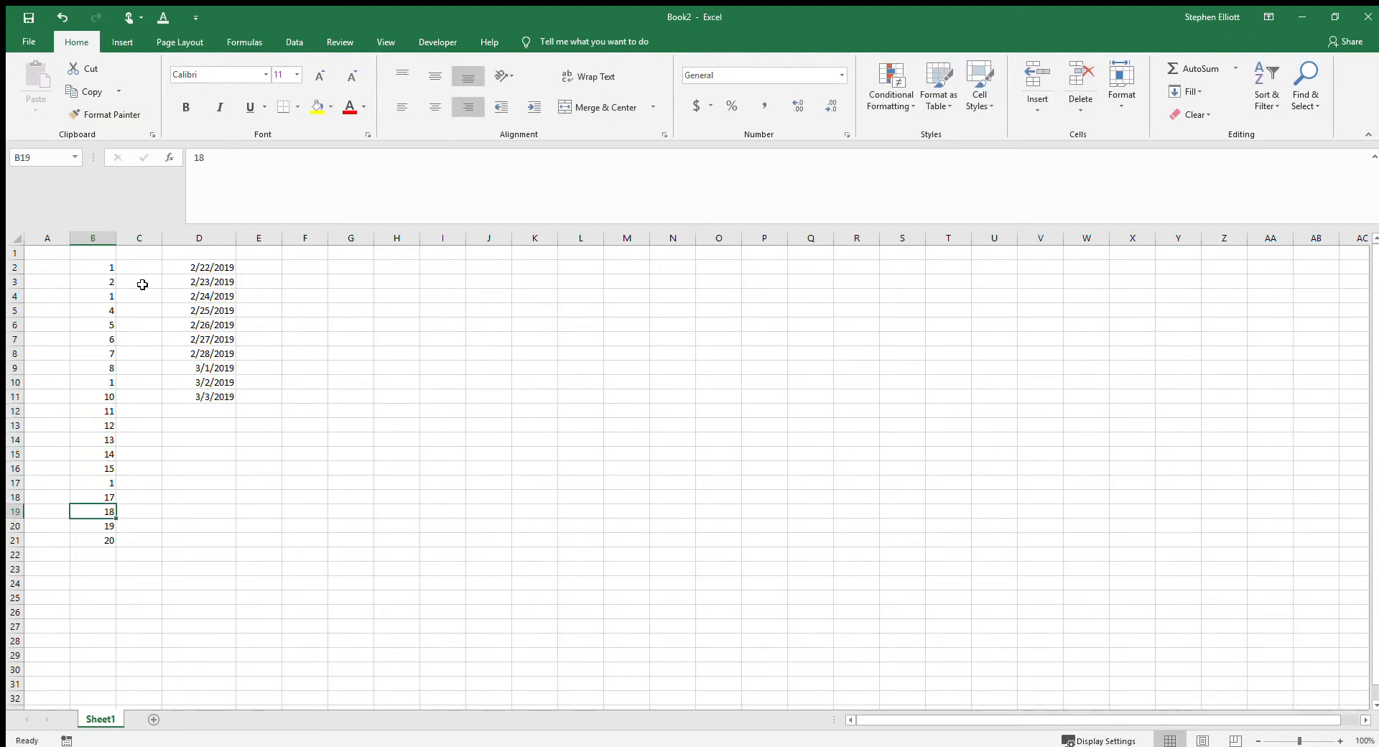
Step: Add a Duplicate Values rule with a custom yellow fill to the numbers in B2:B21
left_click_drag(98, 271, 104, 541)
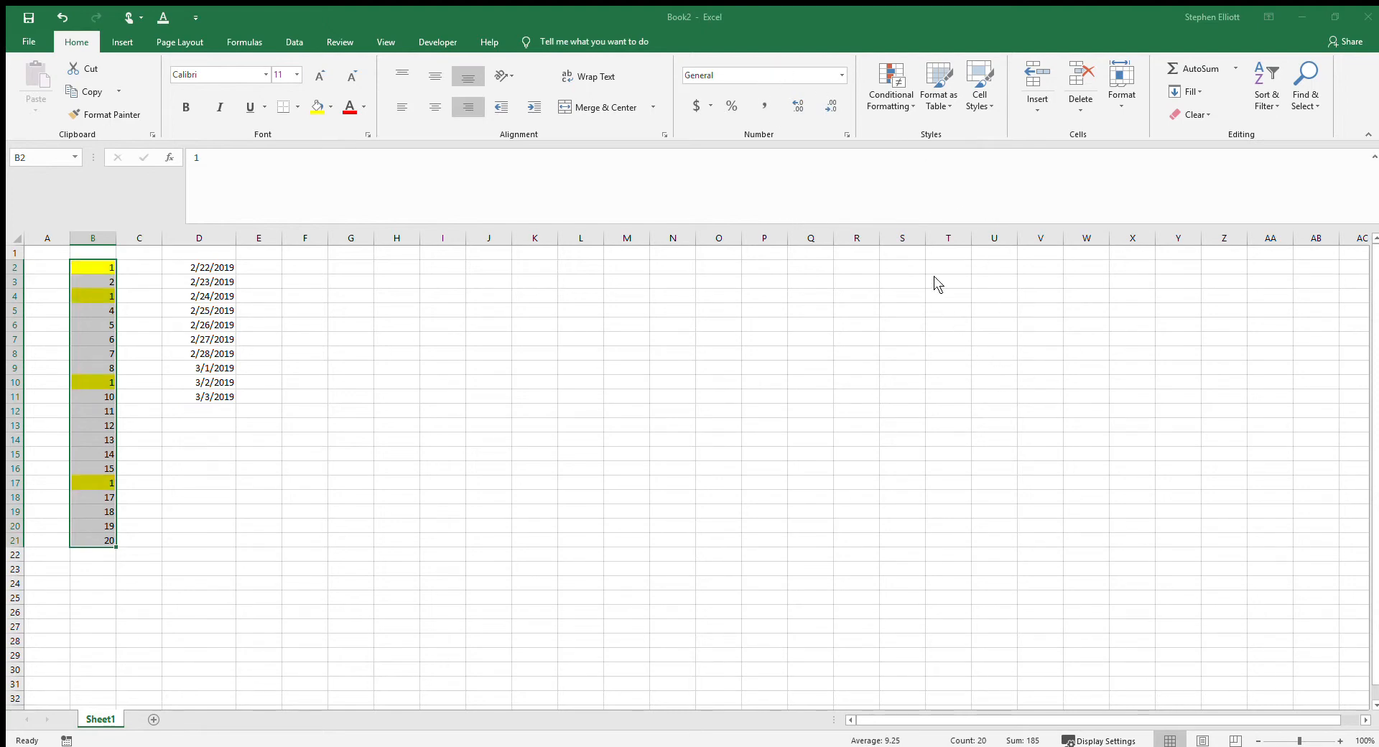
left_click(443, 437)
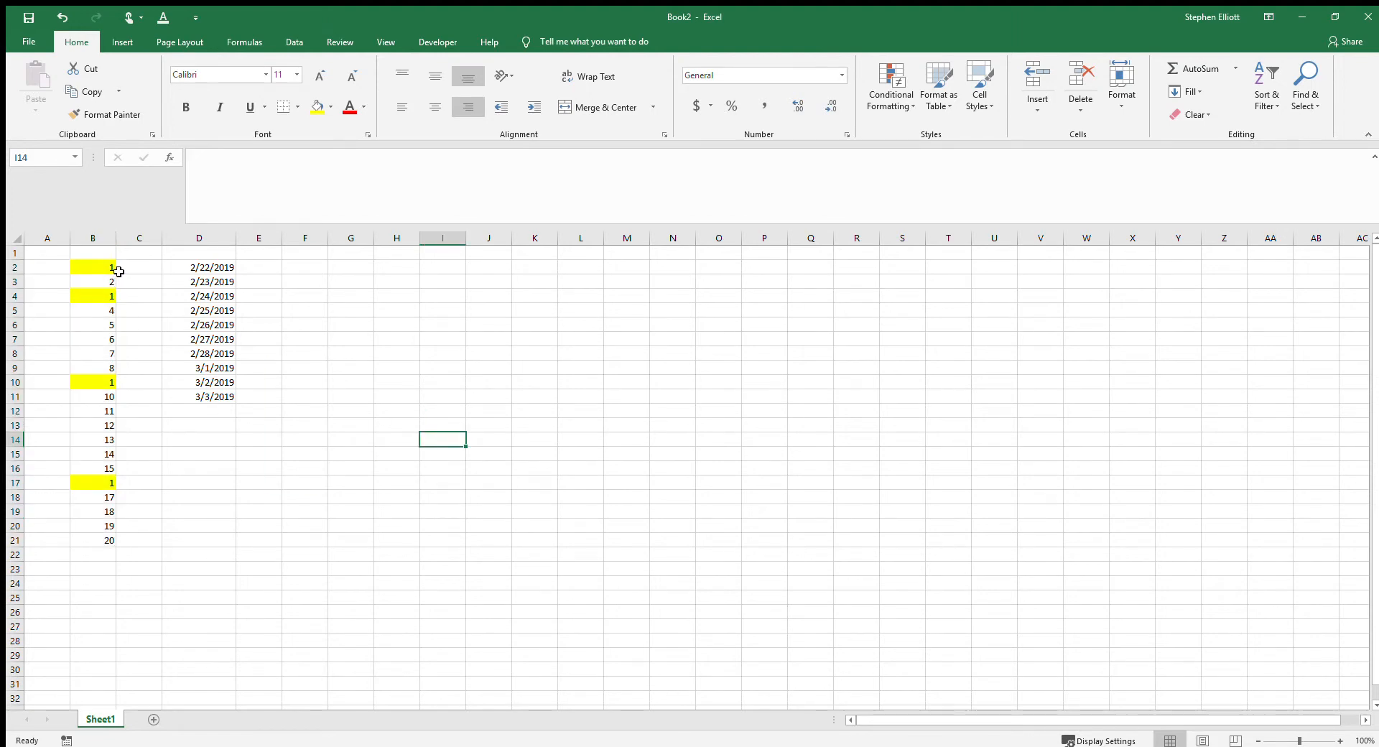
scroll(99, 260, "down", 4)
scroll(92, 279, "up", 4)
left_click(343, 267)
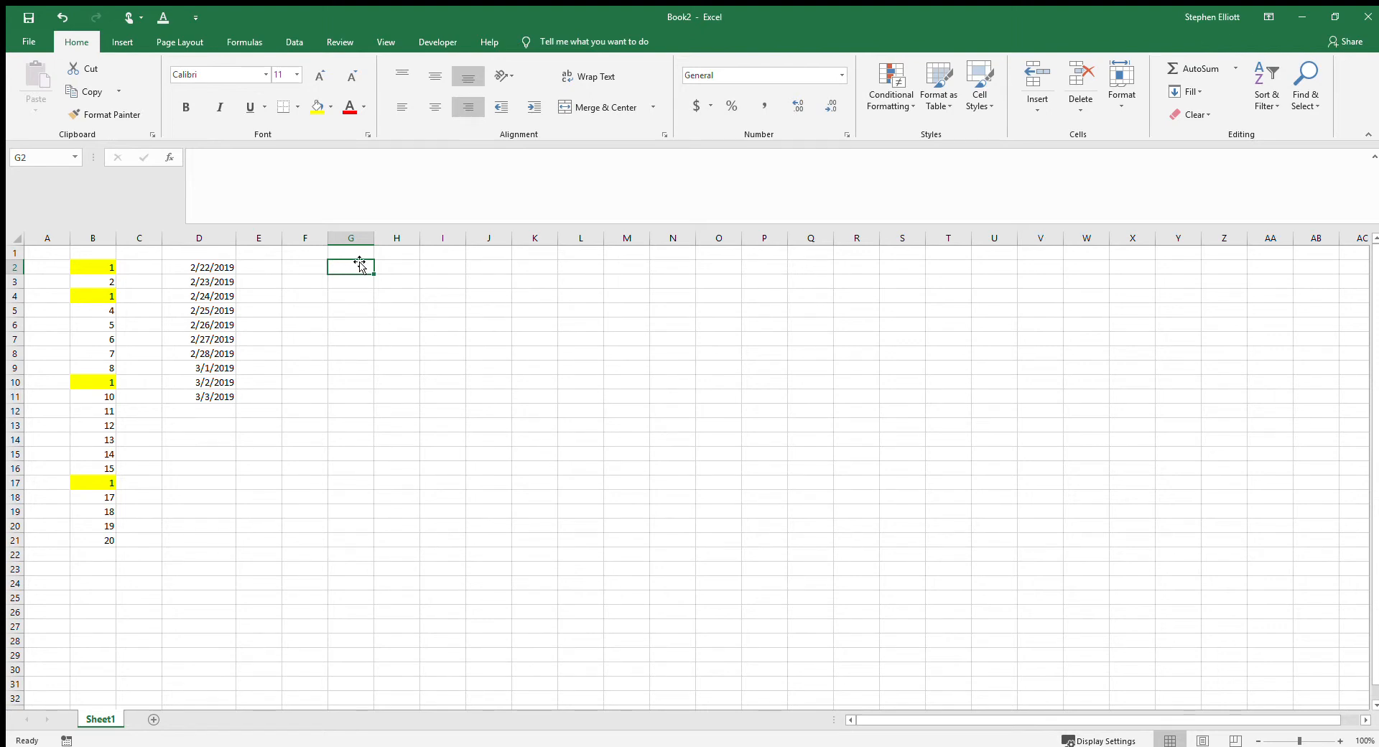
Step: Add a rule giving unique values in B2:B21 a red border, and remove the yellow duplicate-value rule
left_click_drag(108, 267, 102, 539)
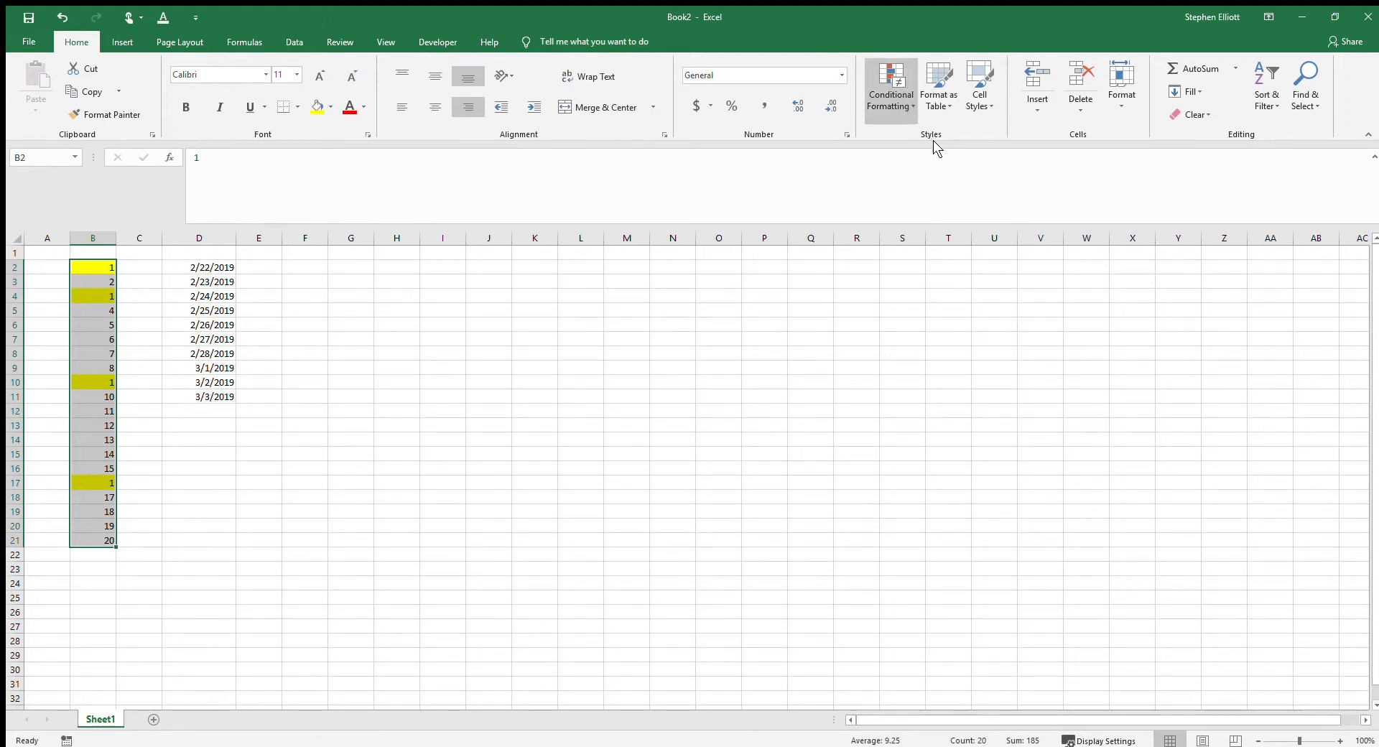
left_click(1055, 326)
left_click(824, 218)
left_click(806, 240)
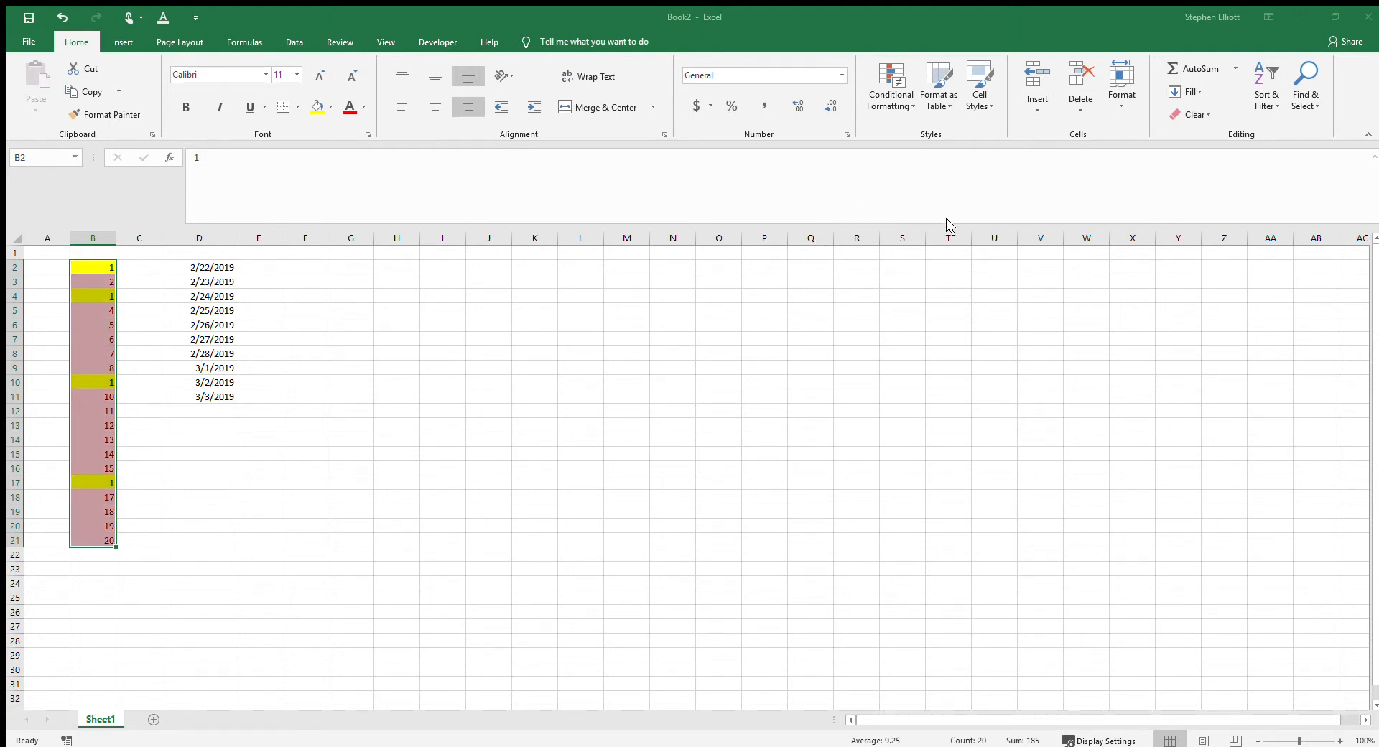
left_click(916, 278)
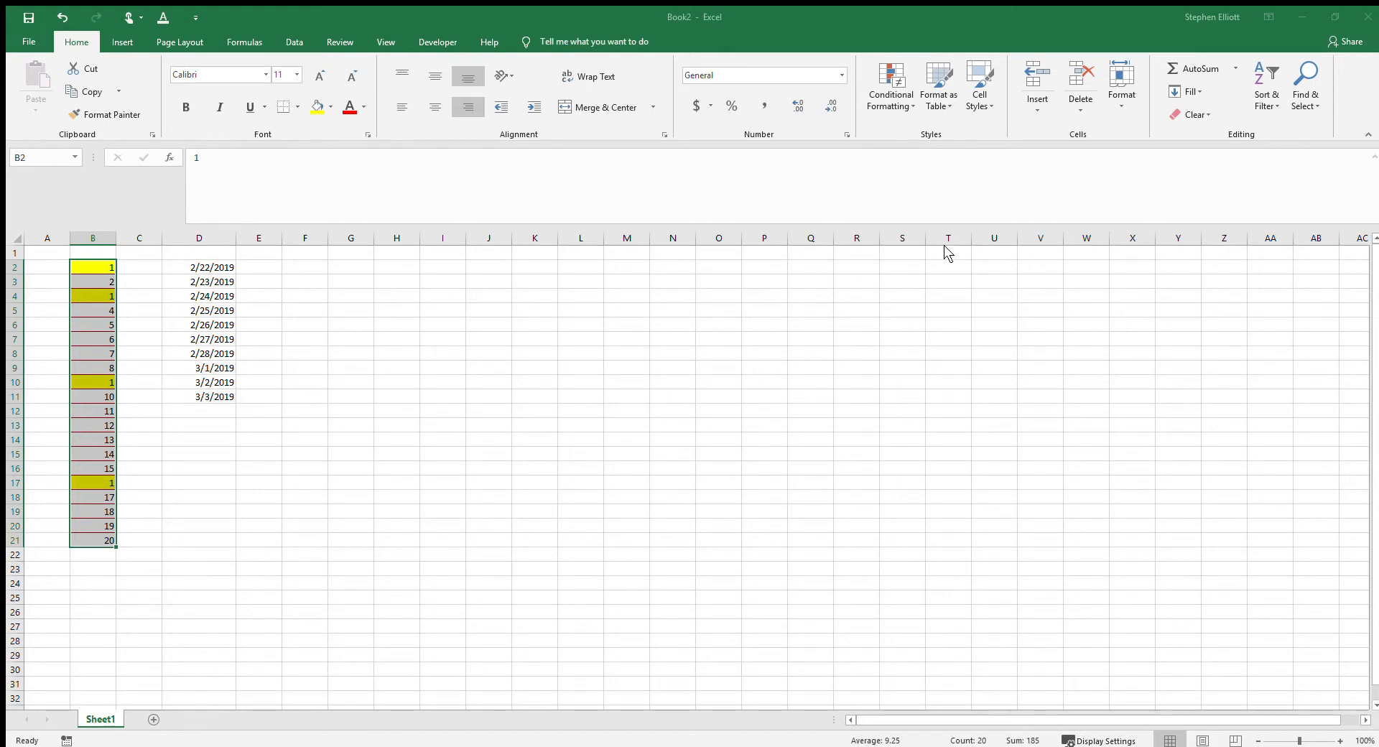
left_click(949, 327)
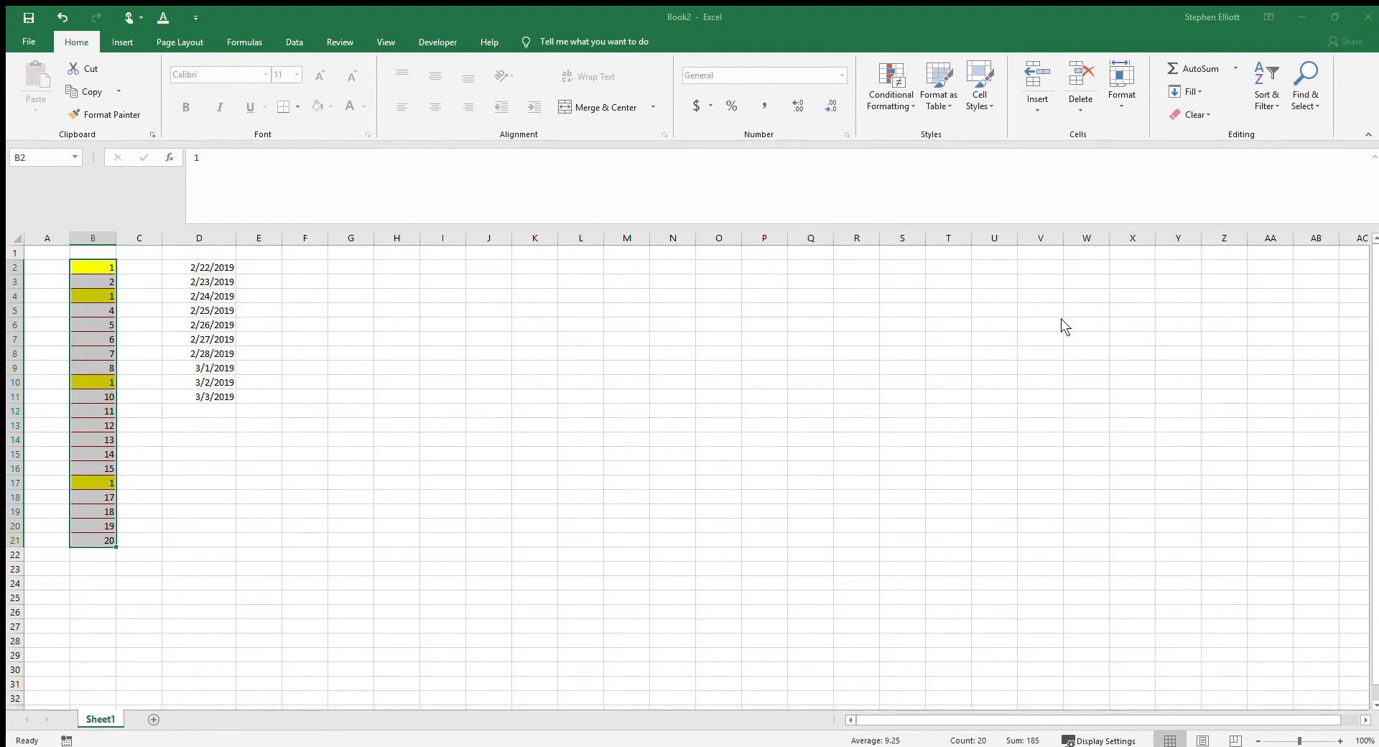
left_click(1088, 325)
left_click(534, 425)
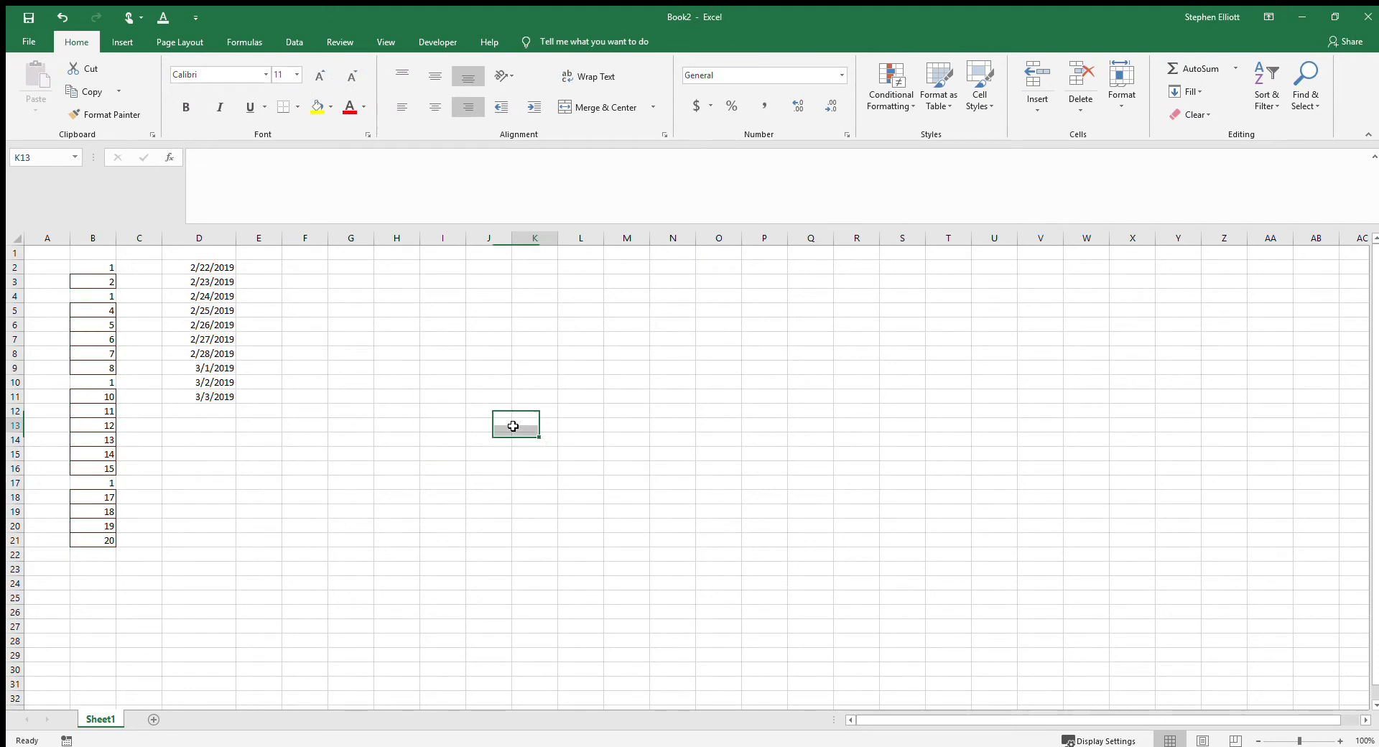
Step: Replace the unique-value rule on B2:B21 with a Top 10 Items rule using a light red fill
left_click(99, 283)
left_click_drag(97, 300, 105, 346)
left_click(95, 265)
left_click_drag(94, 265, 110, 538)
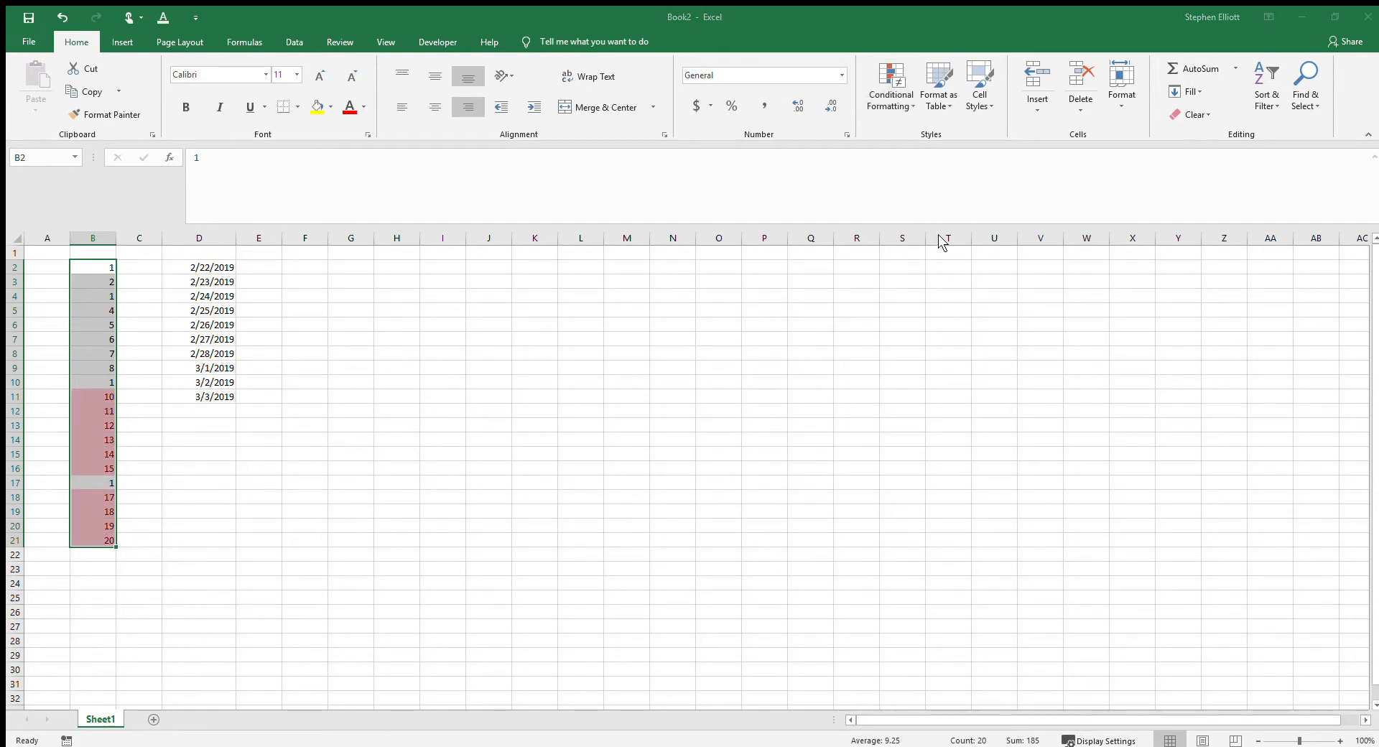
Step: Test the Top 10 Items rule by entering 16 in cell B17, and undo both the entry and the rule
left_click(105, 486)
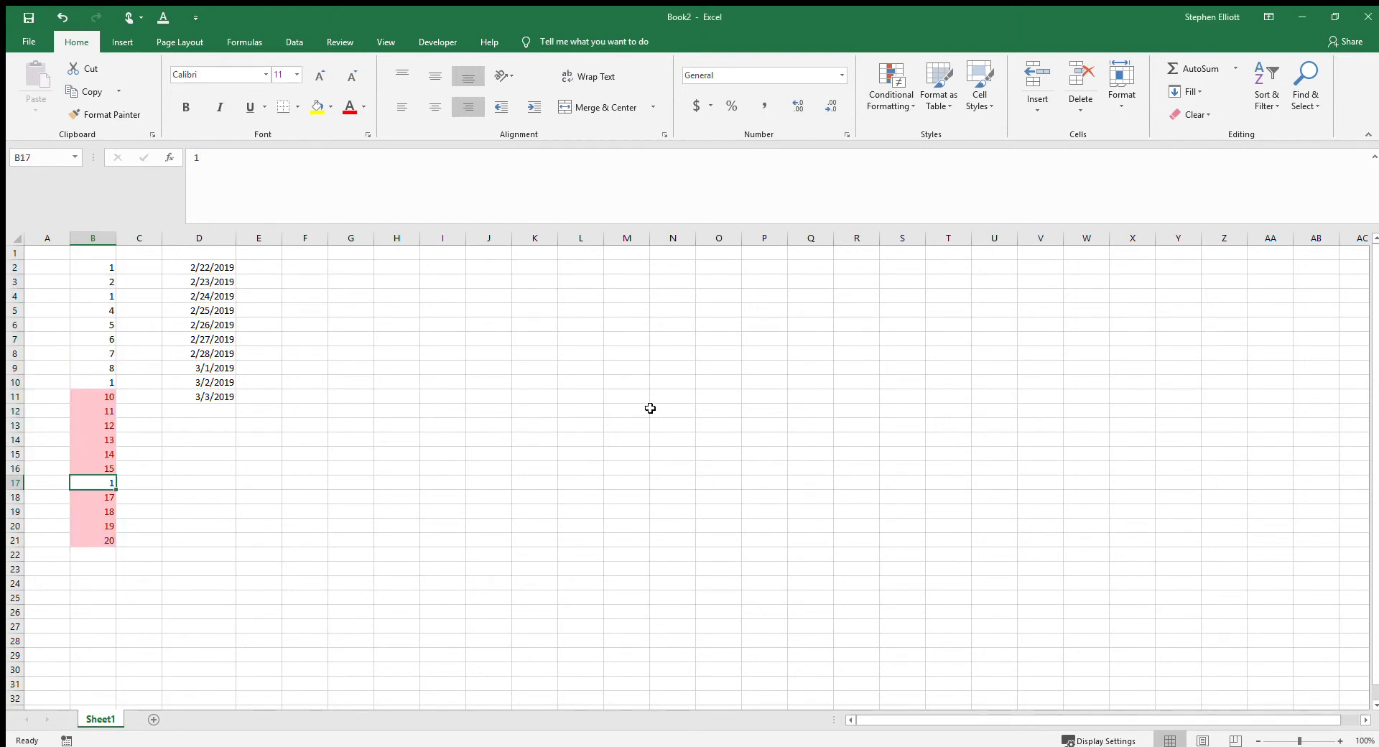
type("16")
key("Return")
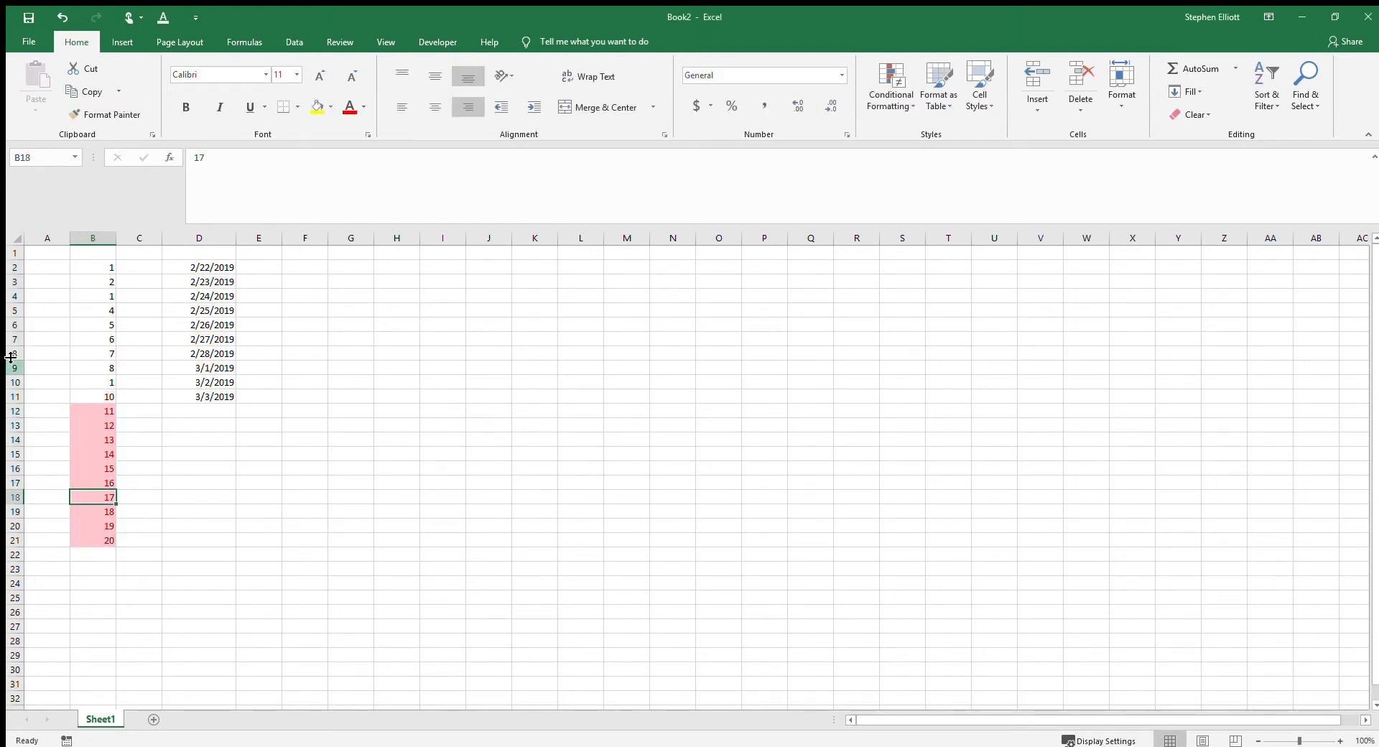
left_click_drag(103, 267, 106, 544)
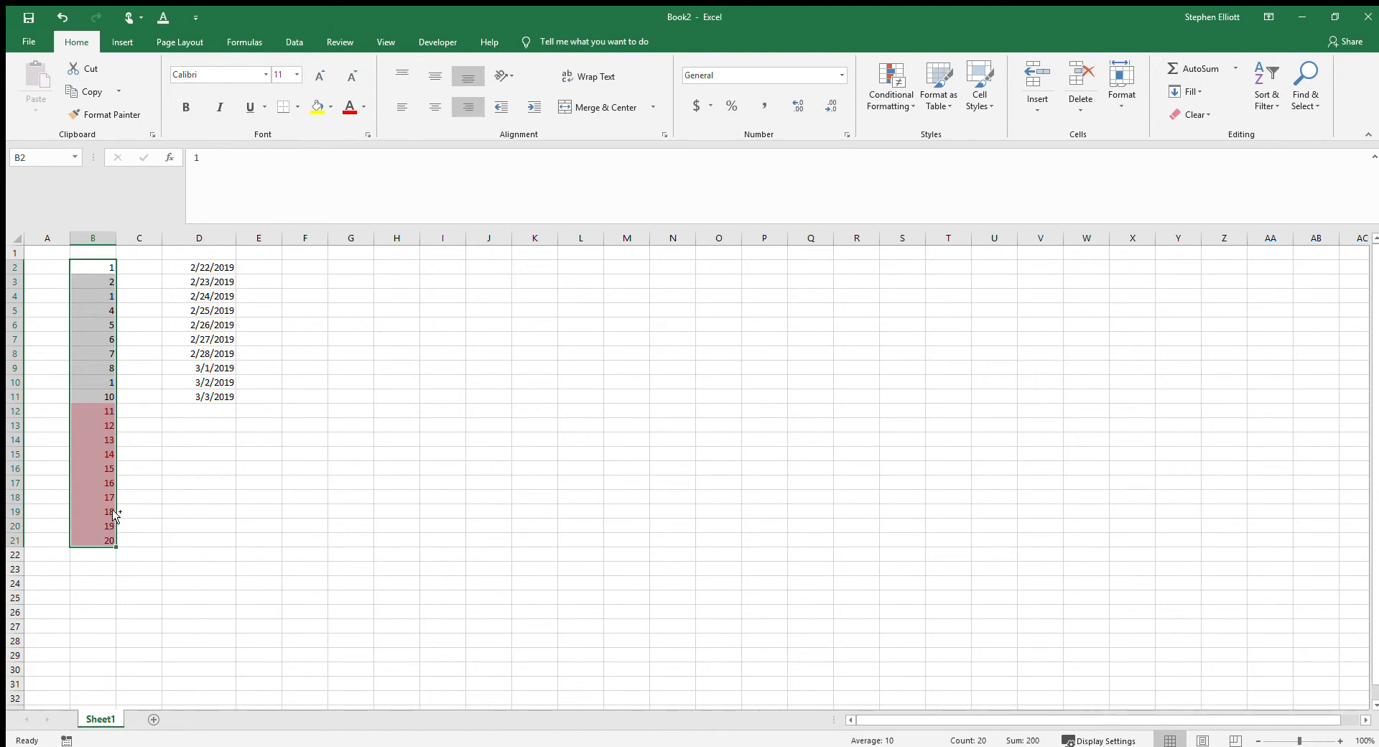
key("ctrl+z")
key("ctrl+z")
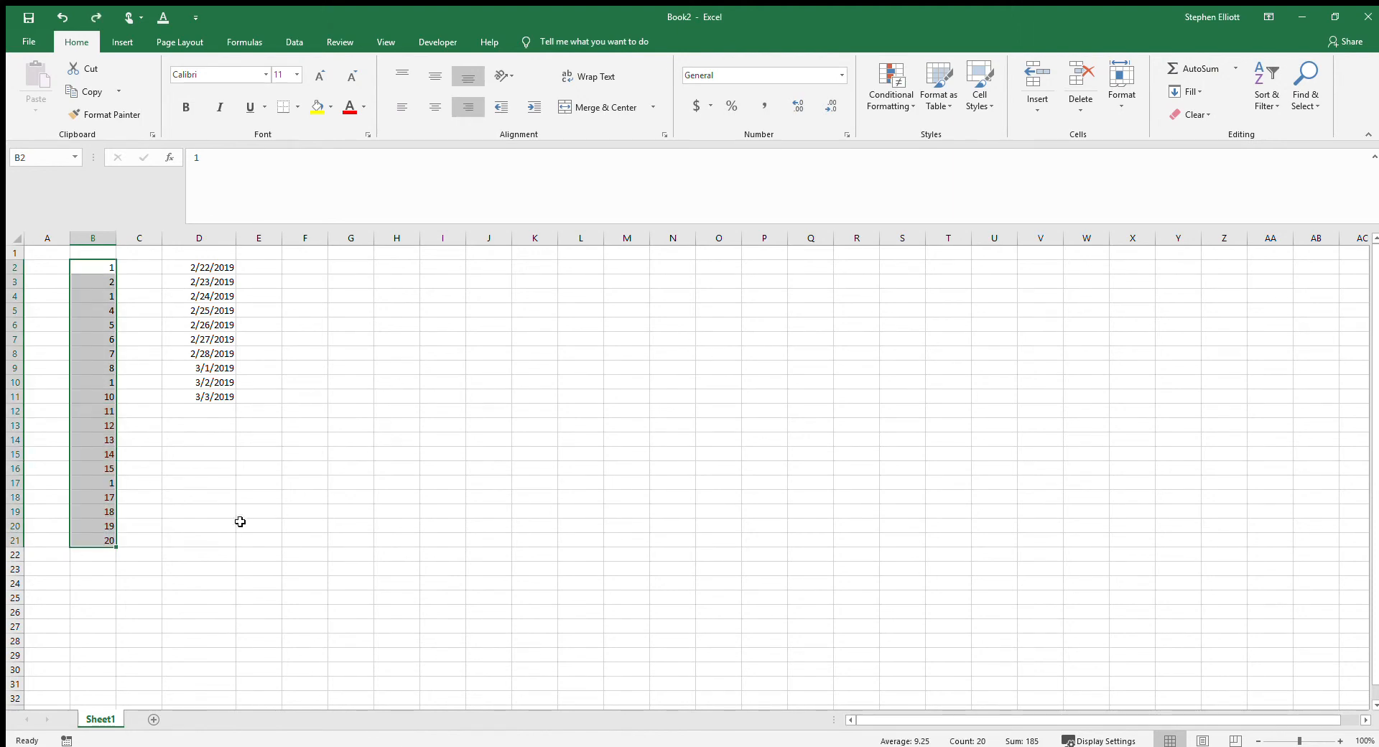
Step: Set cell B17 to 16
left_click(110, 479)
type("16")
key("Return")
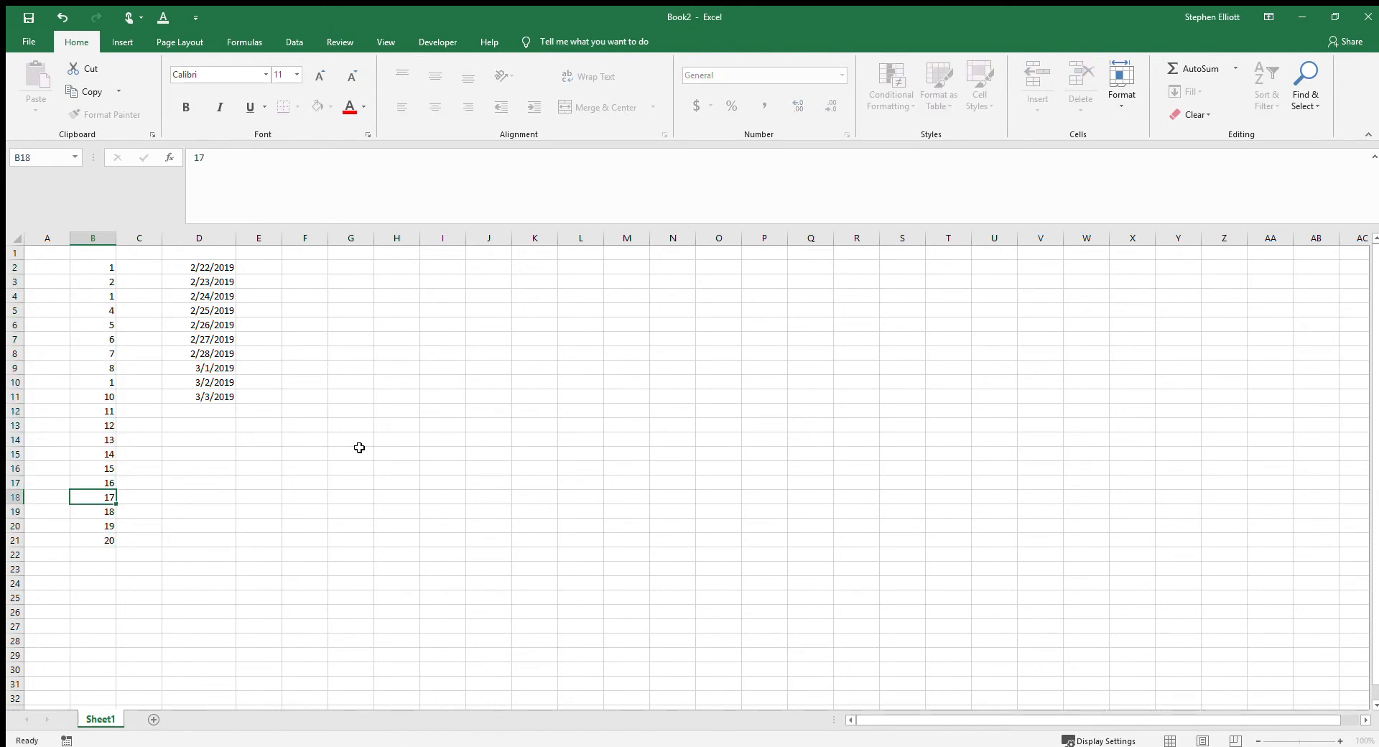
Step: Try Top 10% and Above Average rules with a light red fill on B2:B21 without keeping either
left_click_drag(108, 267, 107, 541)
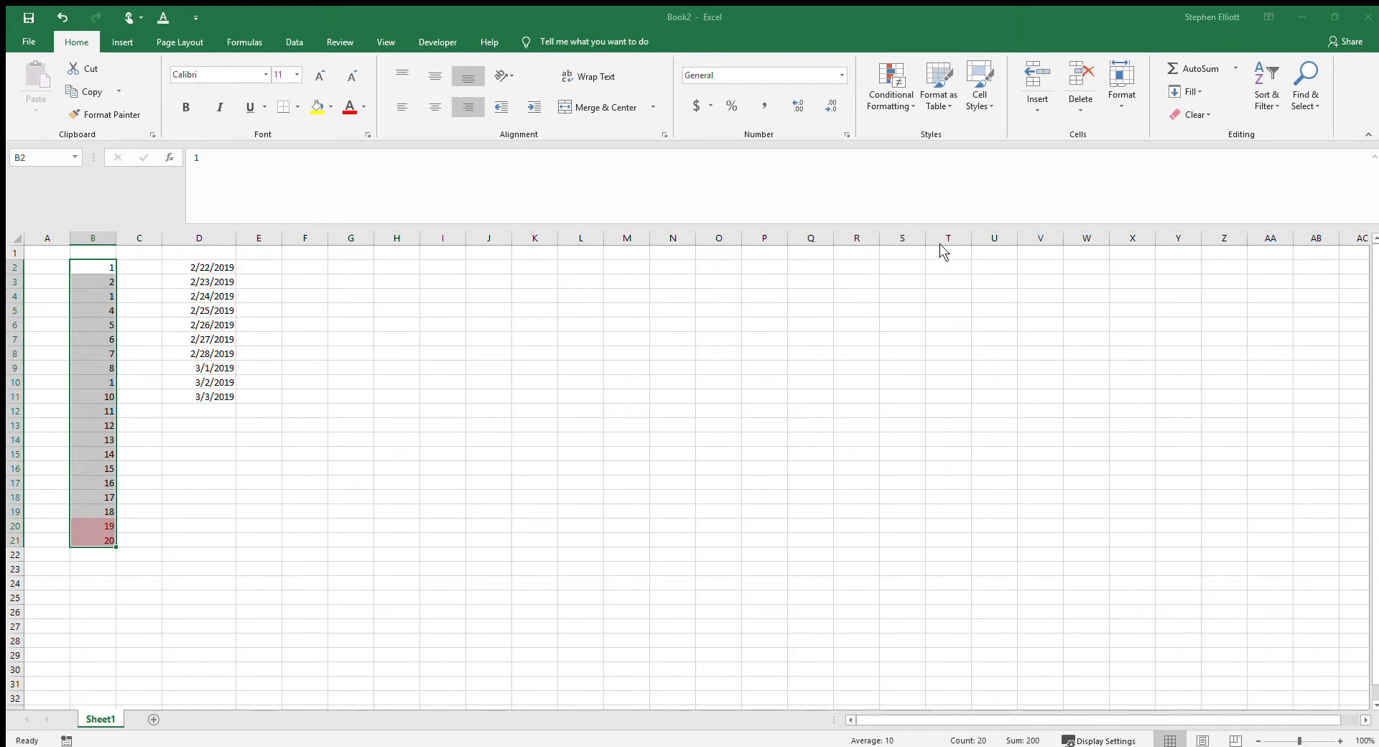
left_click(973, 248)
left_click(891, 105)
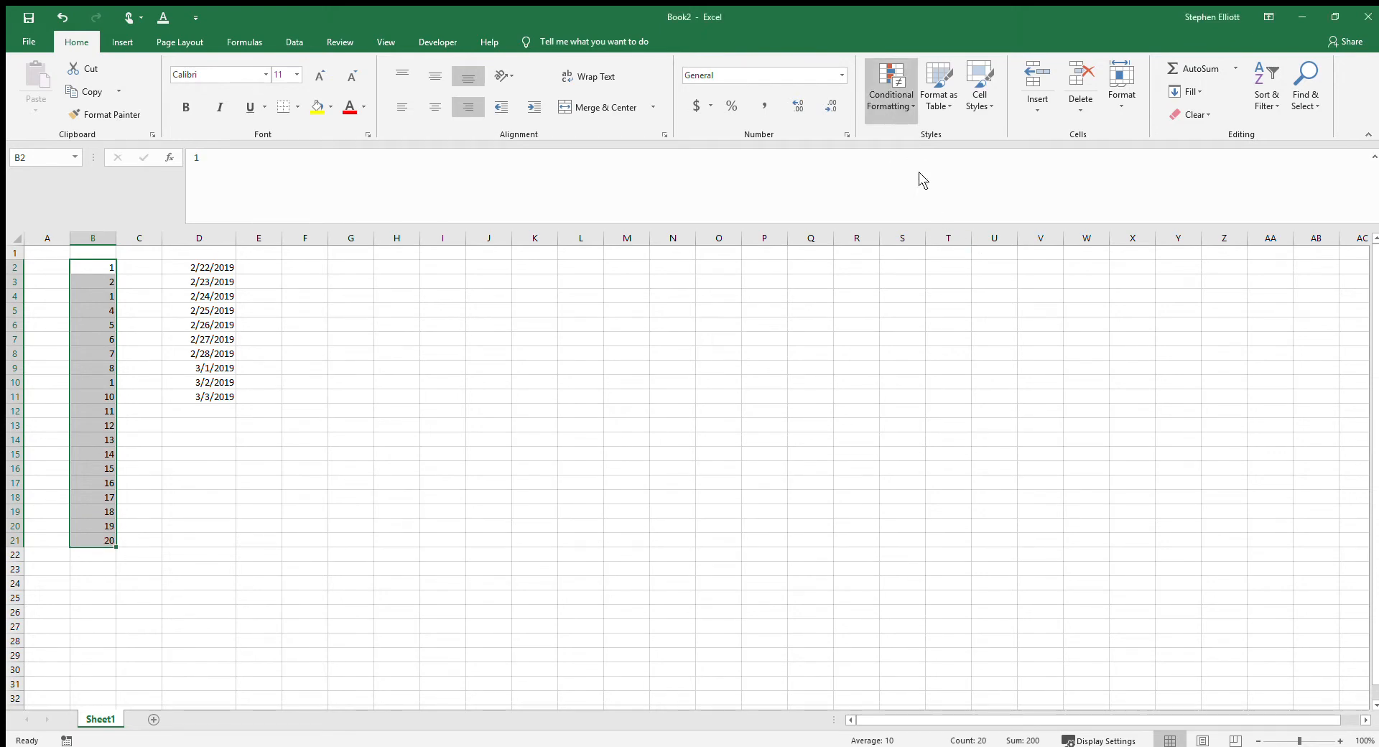
left_click(1071, 305)
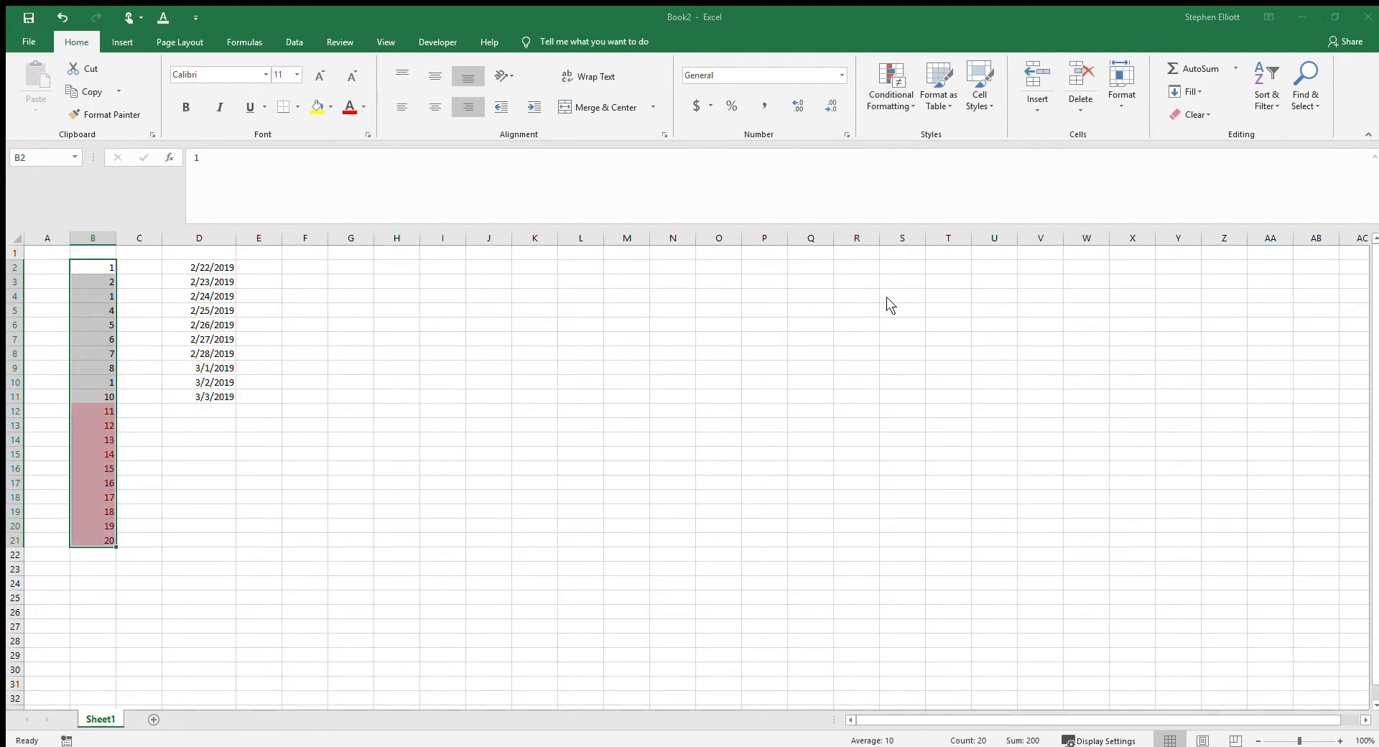
left_click(928, 249)
key("ctrl+z")
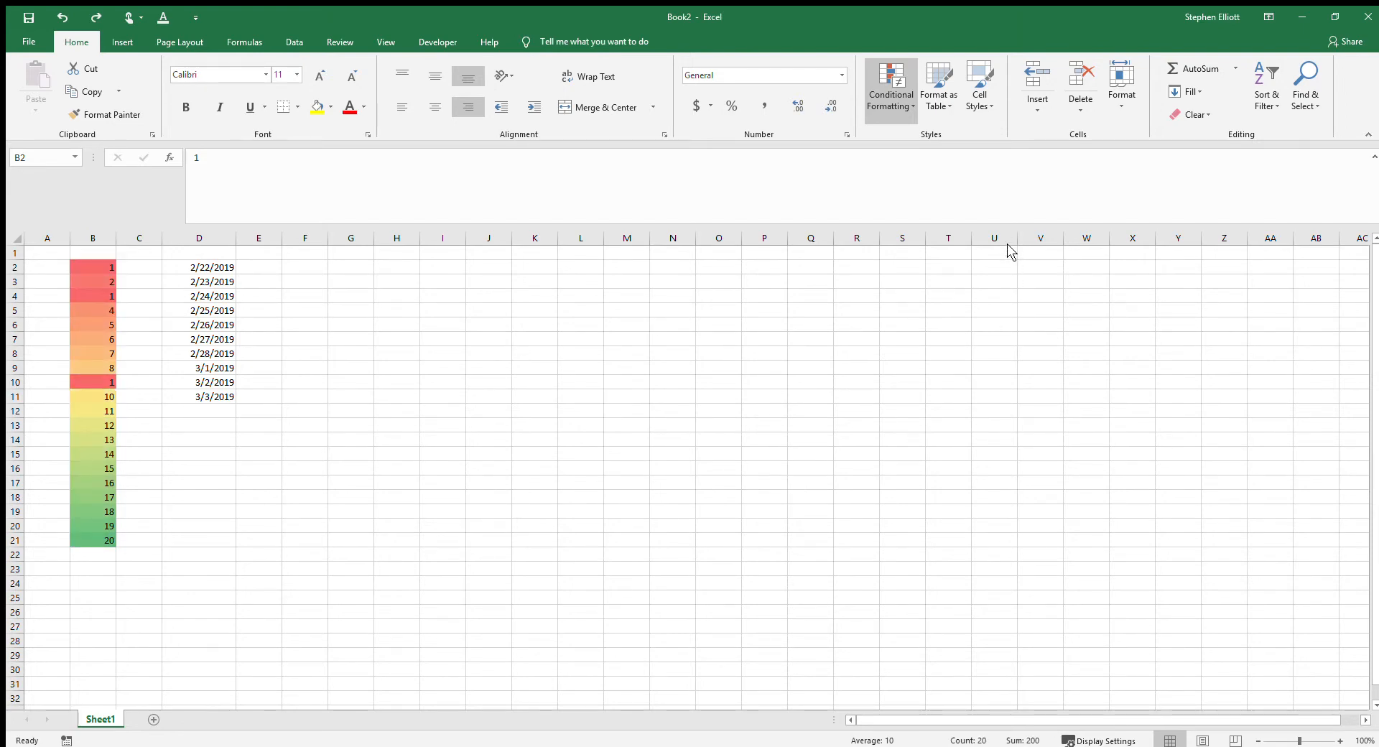
Step: Apply the Green-Yellow-Red color scale to the numbers in B2:B21
key("Escape")
left_click(1005, 242)
left_click(95, 266)
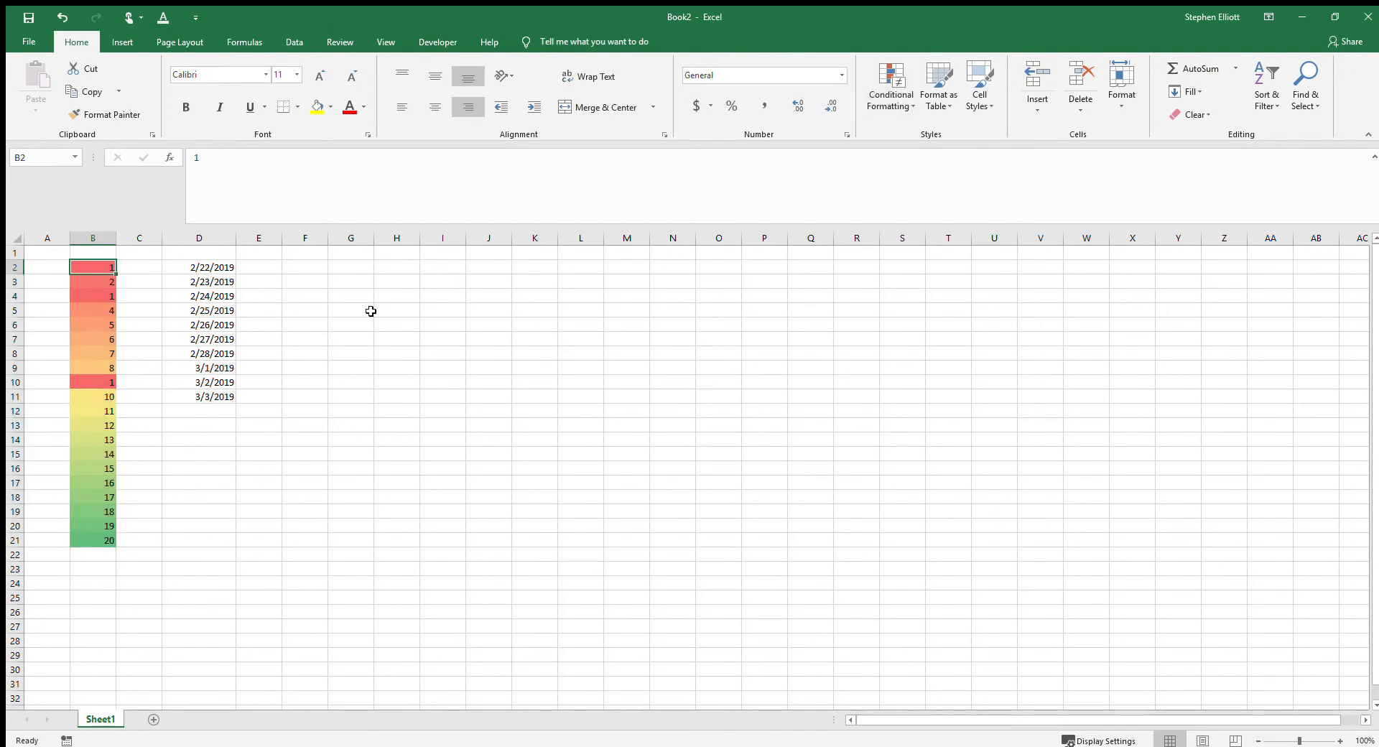
Step: Enter 3 in cell B4 and extend the series from B2:B4 down to B21
key("Down")
key("Down")
type("3")
key("Return")
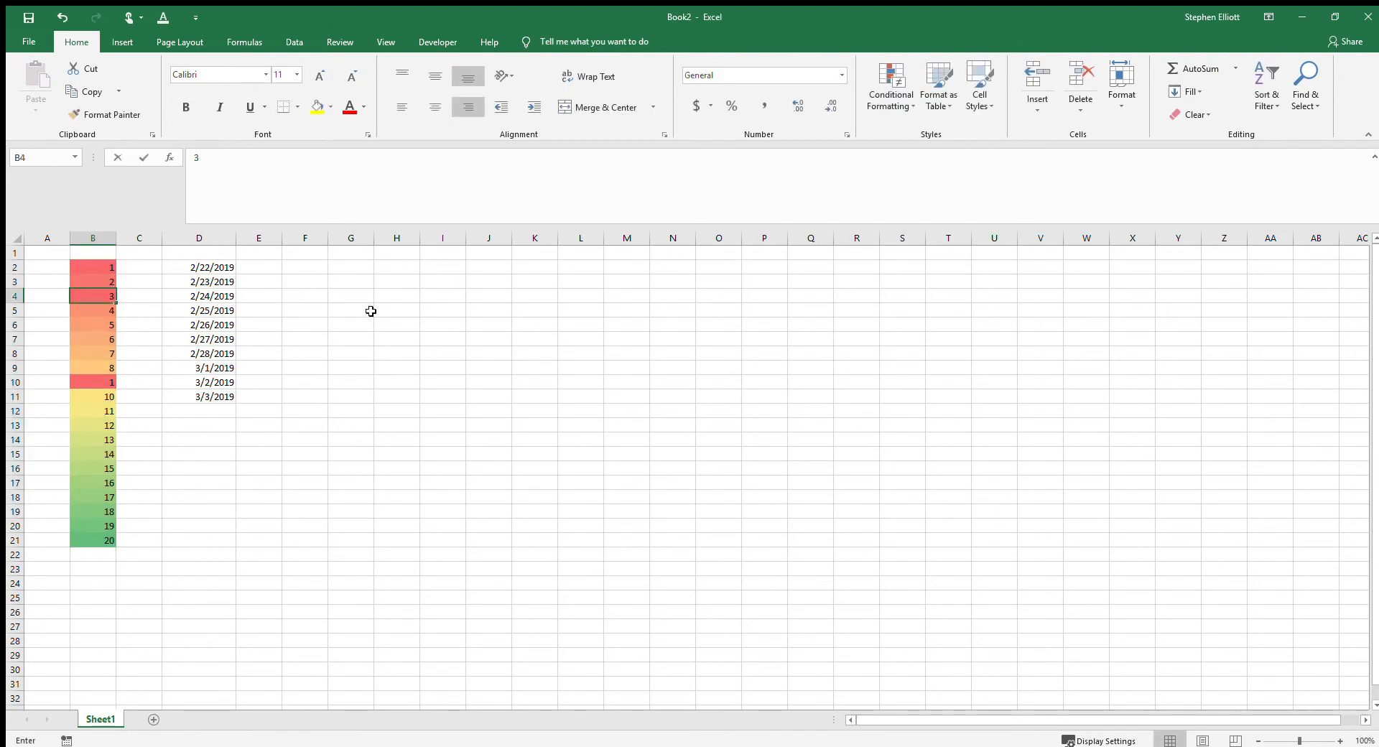
key("shift+Up")
key("shift+Up")
key("shift+Up")
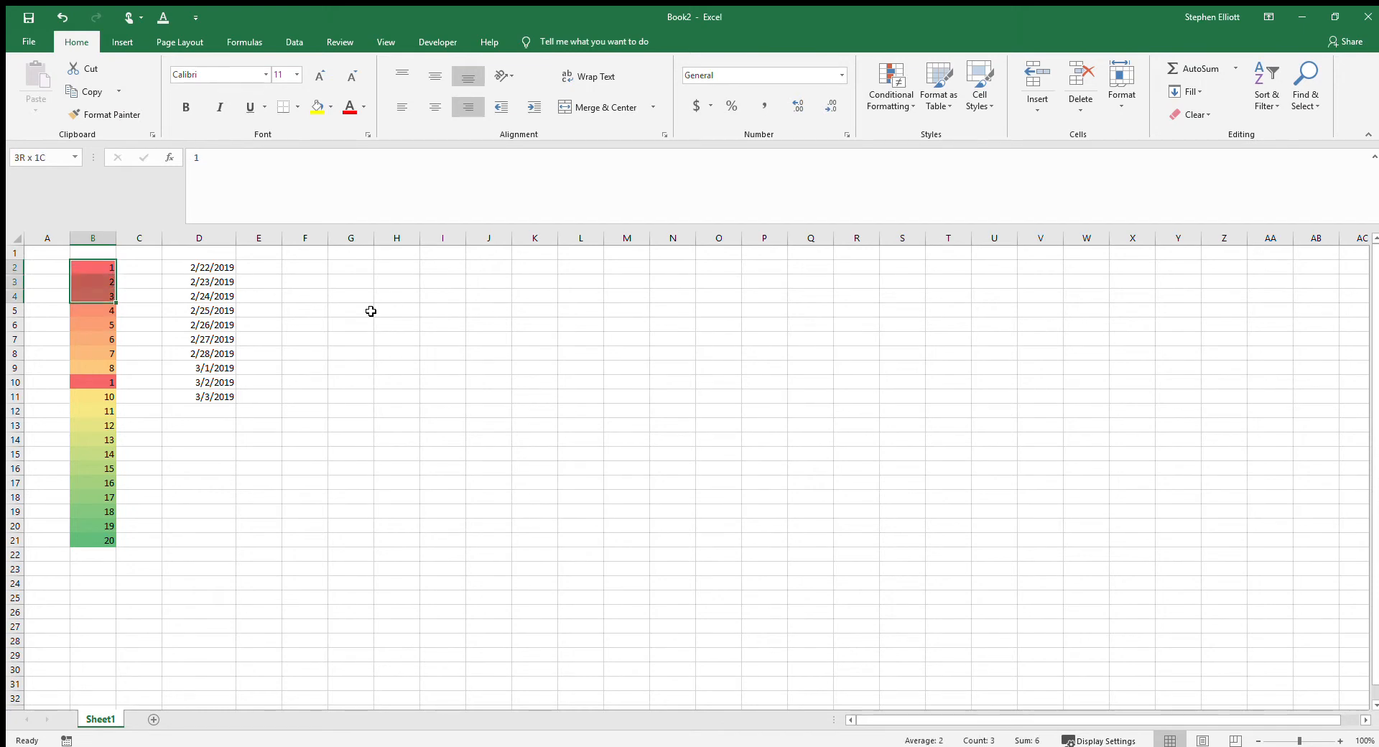
left_click_drag(115, 317, 109, 542)
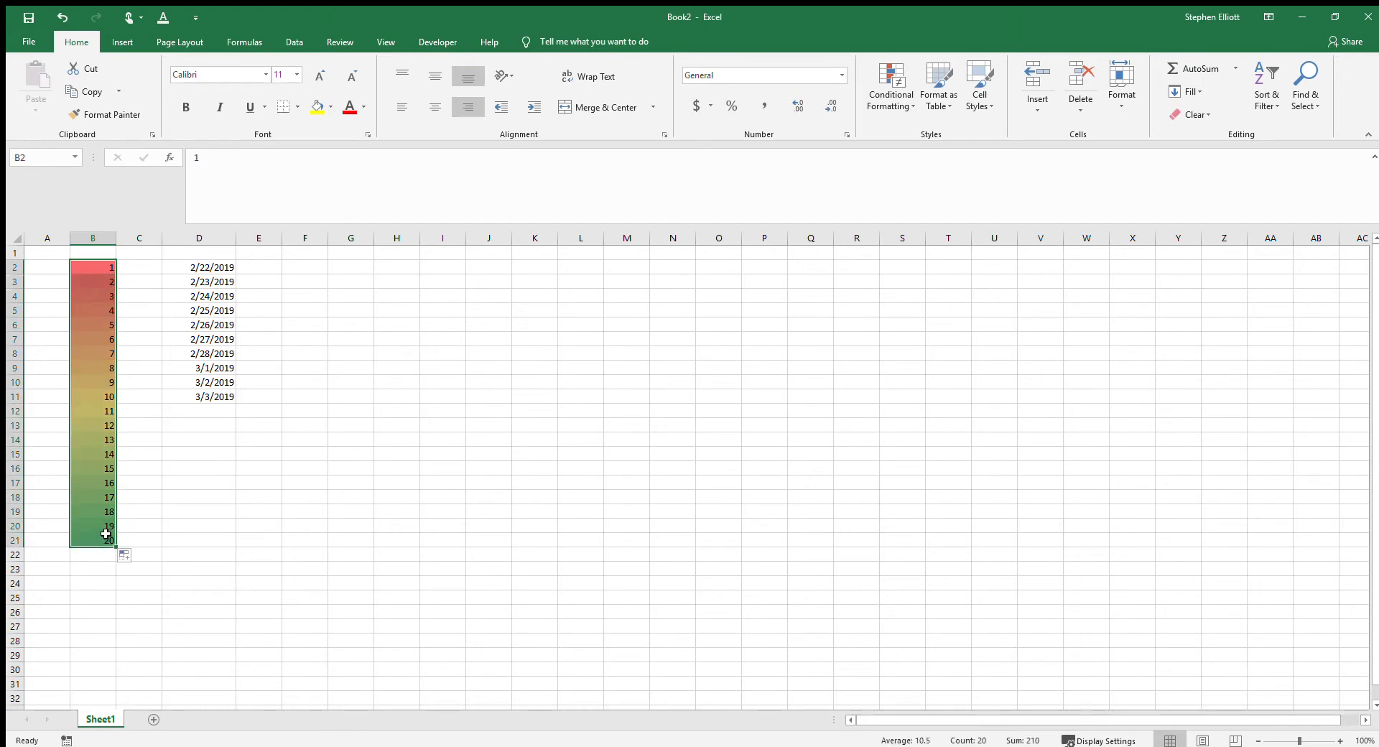
Step: Switch B2:B21 to the Red-Yellow-Green color scale and try out arrow icon sets without keeping them
left_click(95, 266)
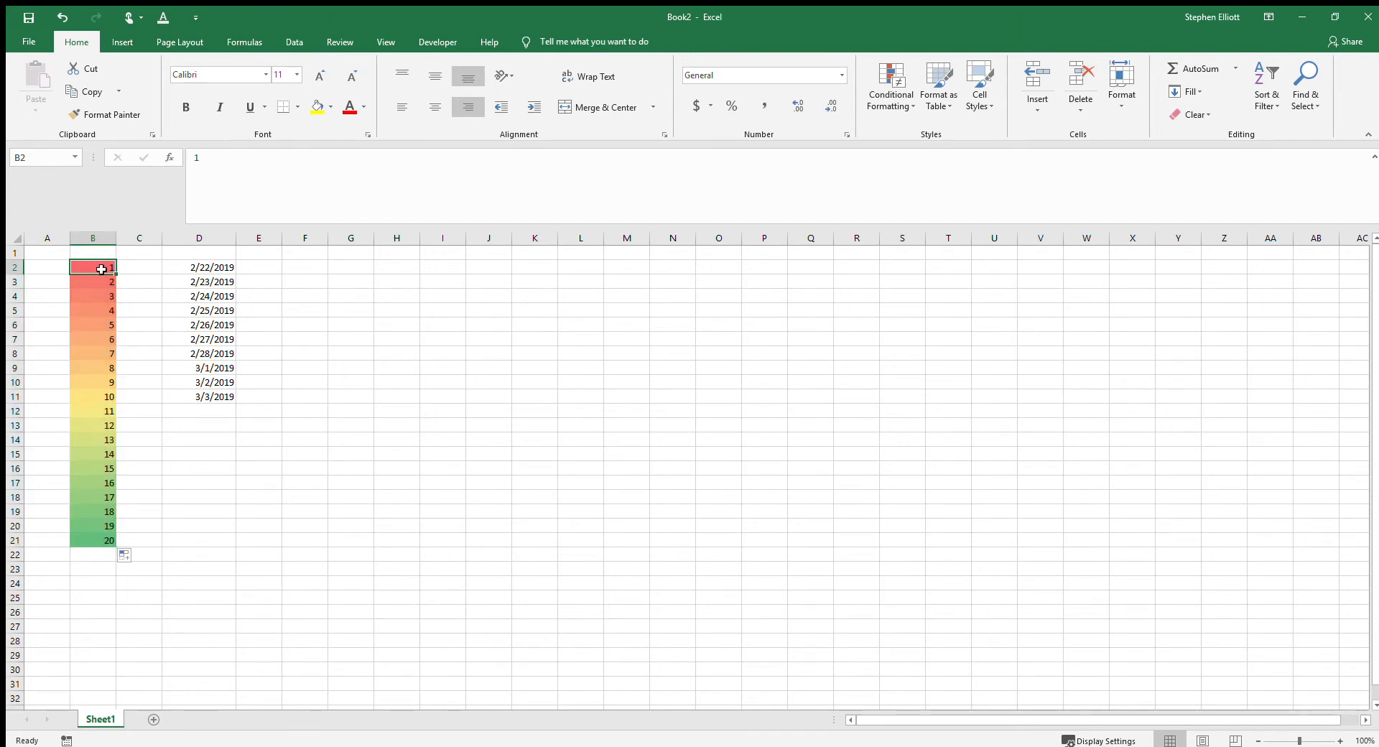
left_click_drag(92, 264, 109, 543)
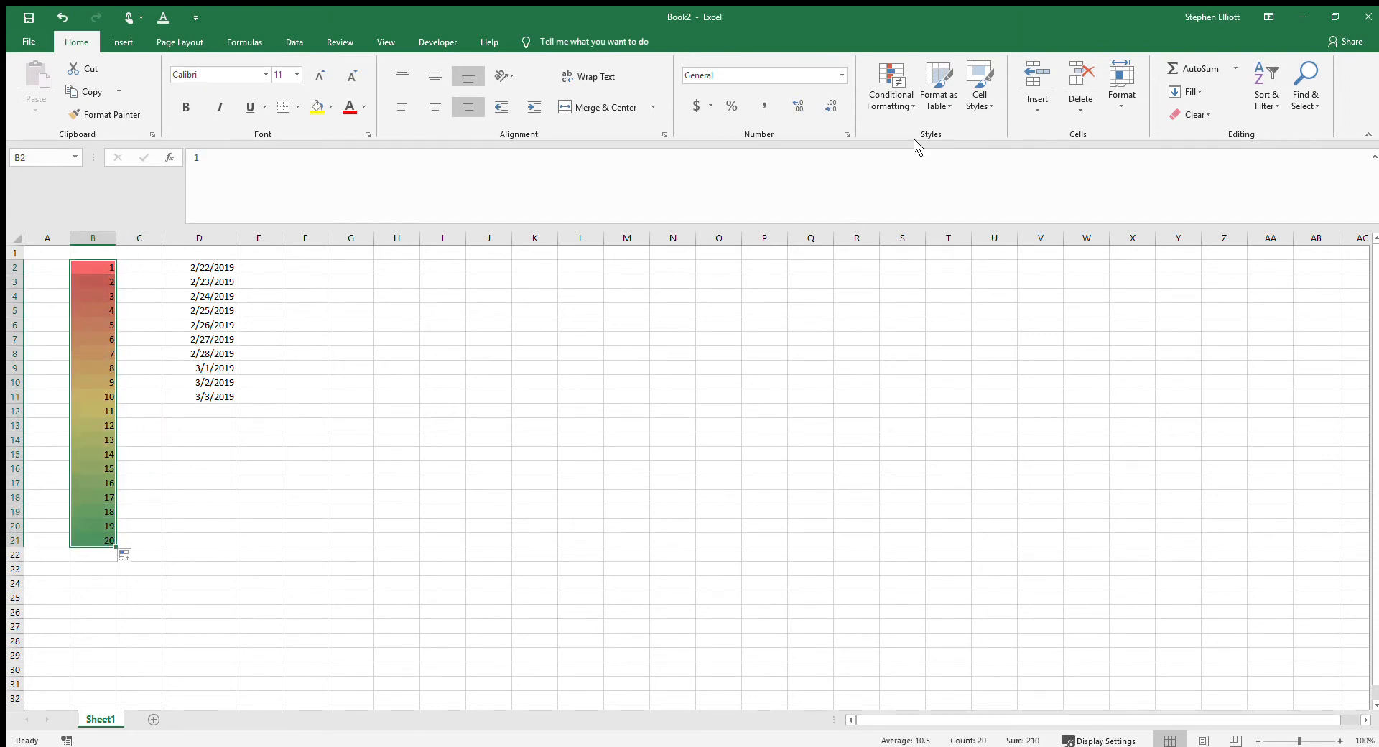
left_click(1034, 242)
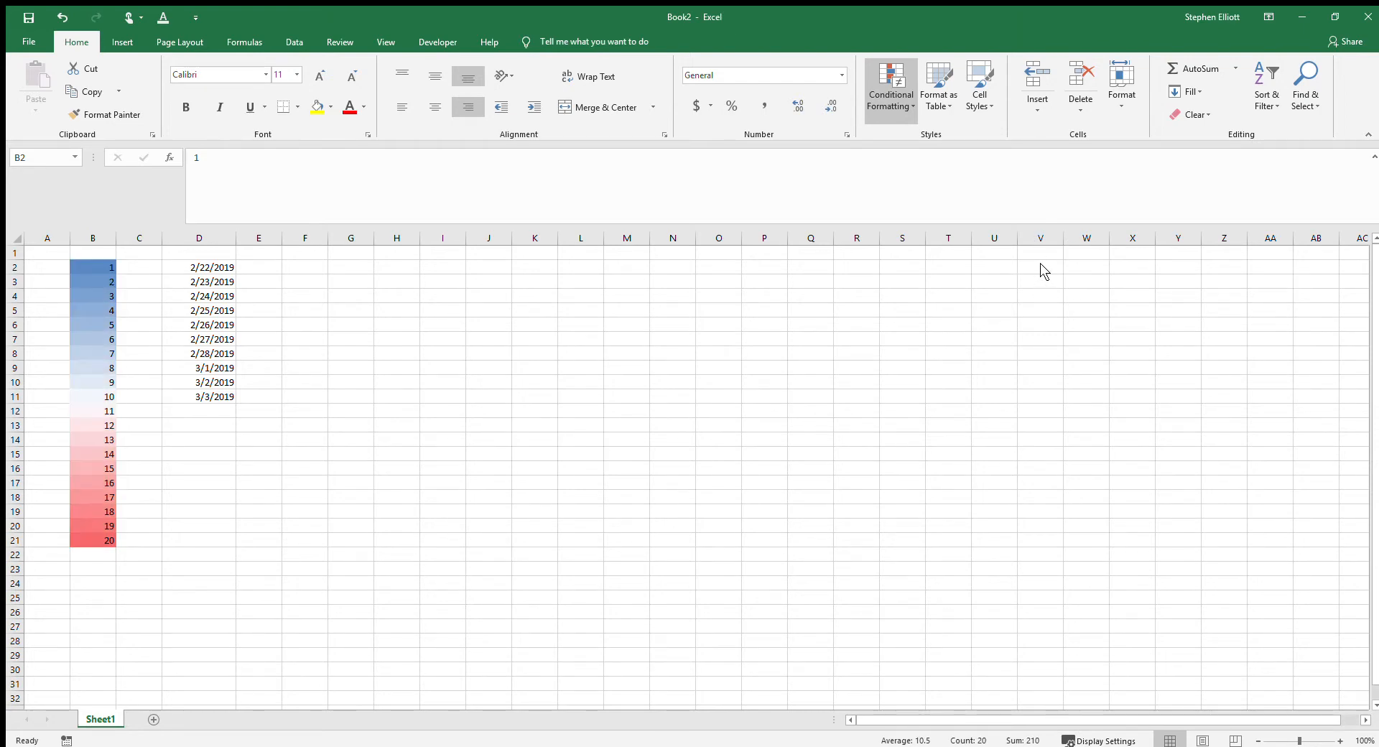
left_click(920, 273)
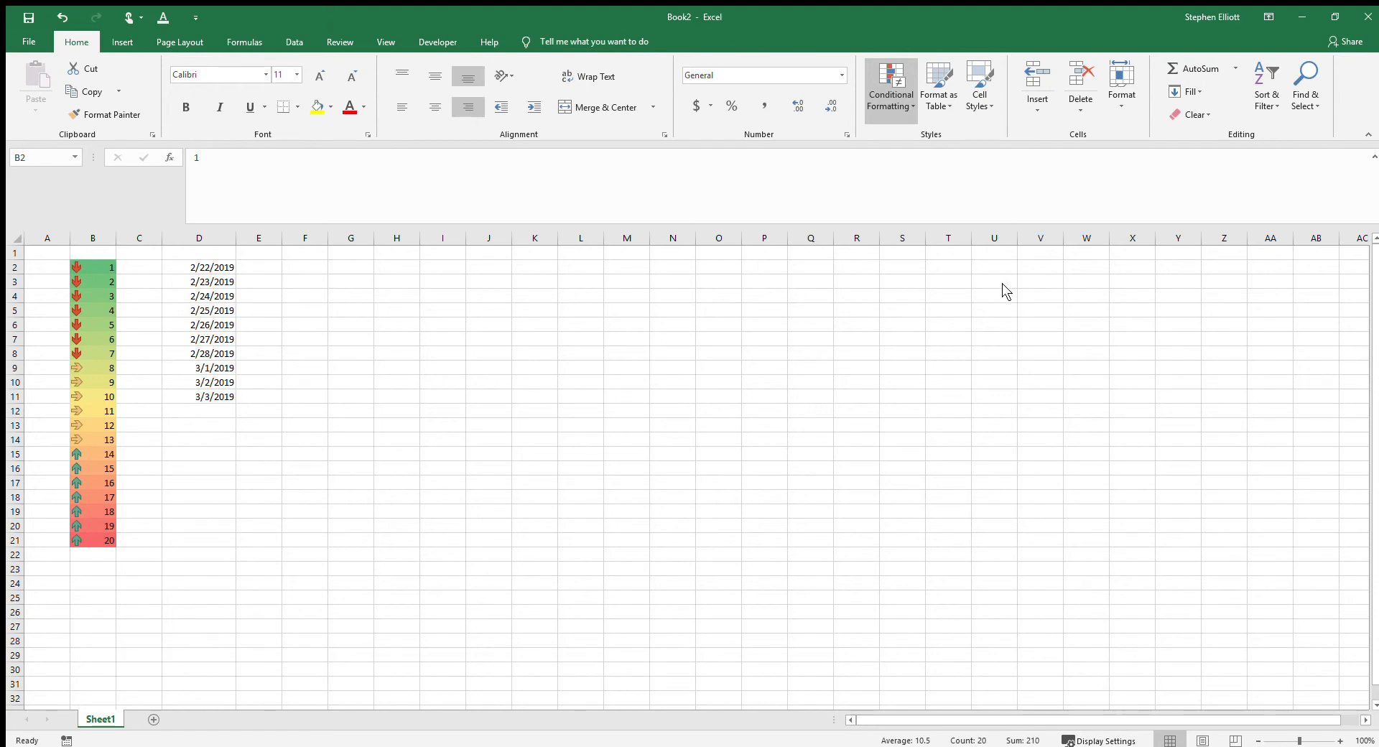
key("ctrl+z")
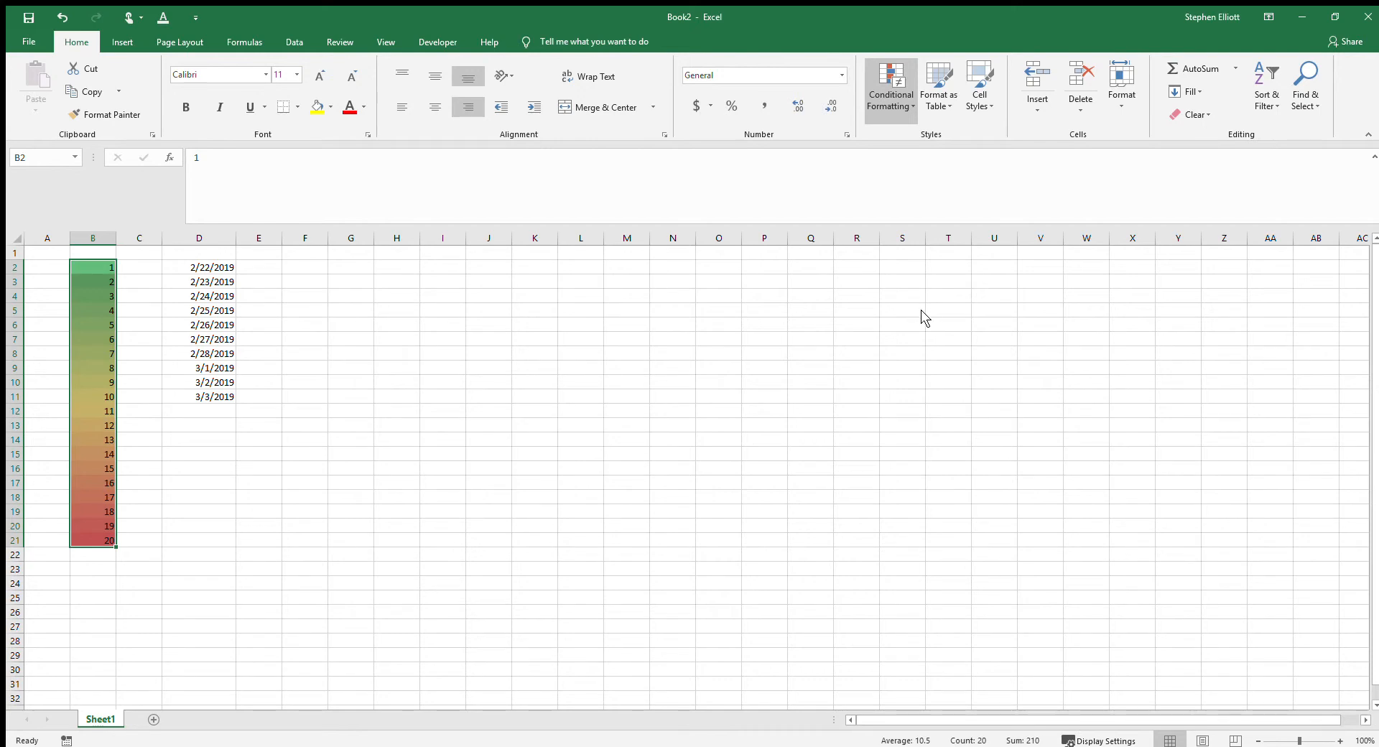
Step: Clear the rules from B2:B21 and add a custom color scale running from light blue to lime green
left_click(1062, 312)
left_click(871, 110)
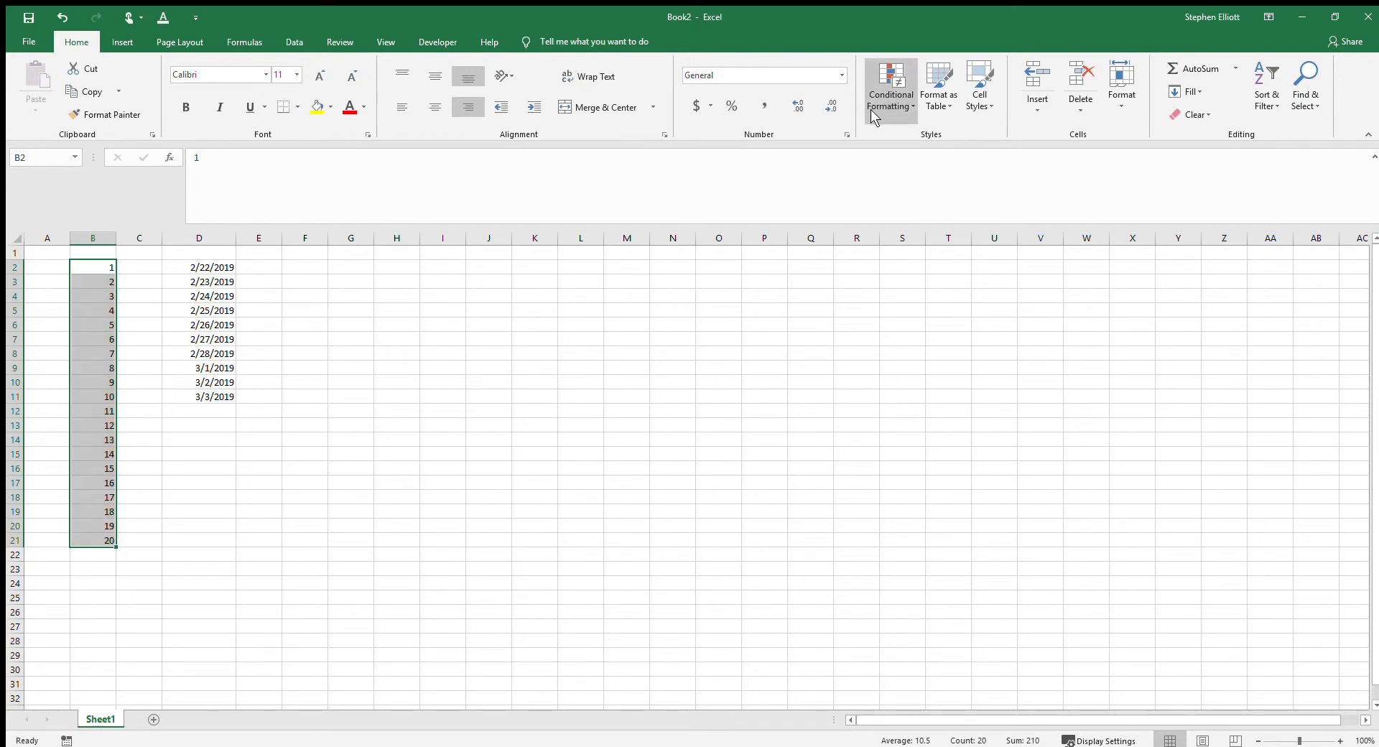
left_click(918, 296)
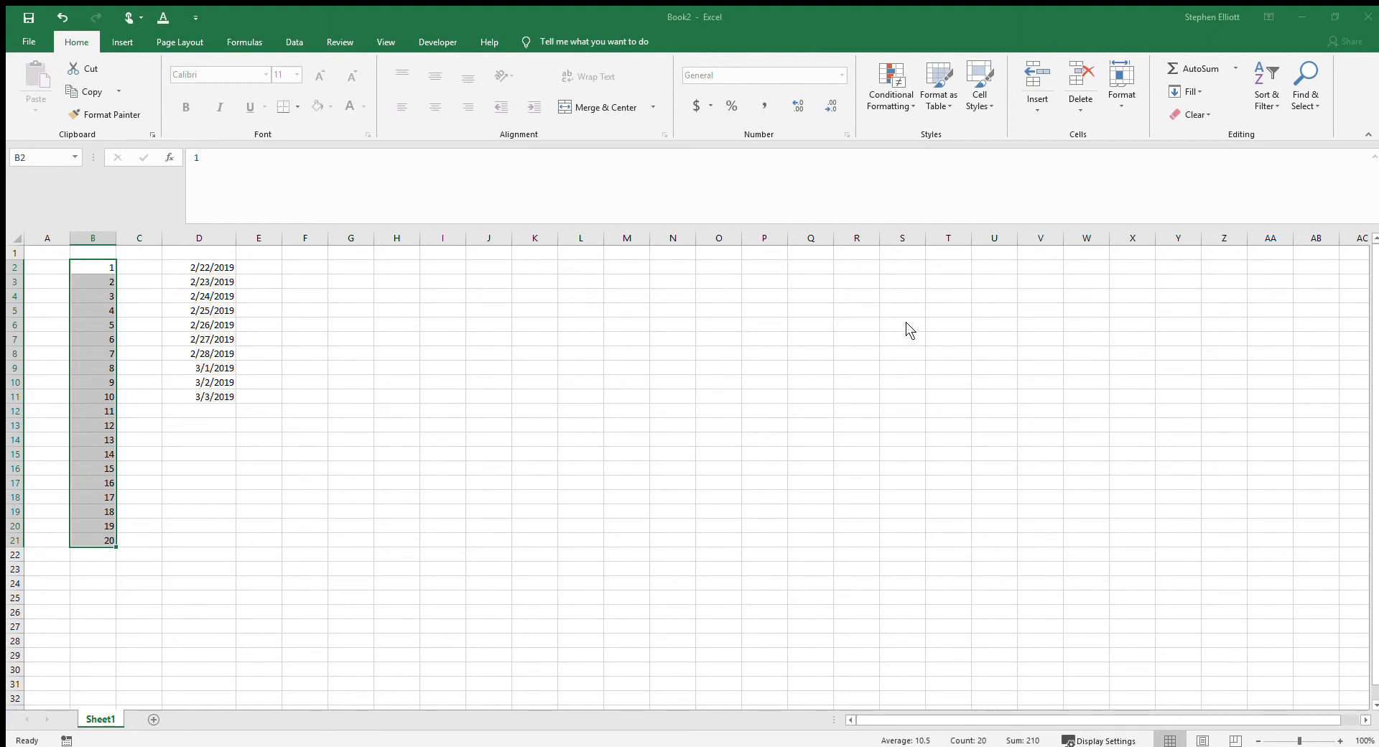
left_click(166, 327)
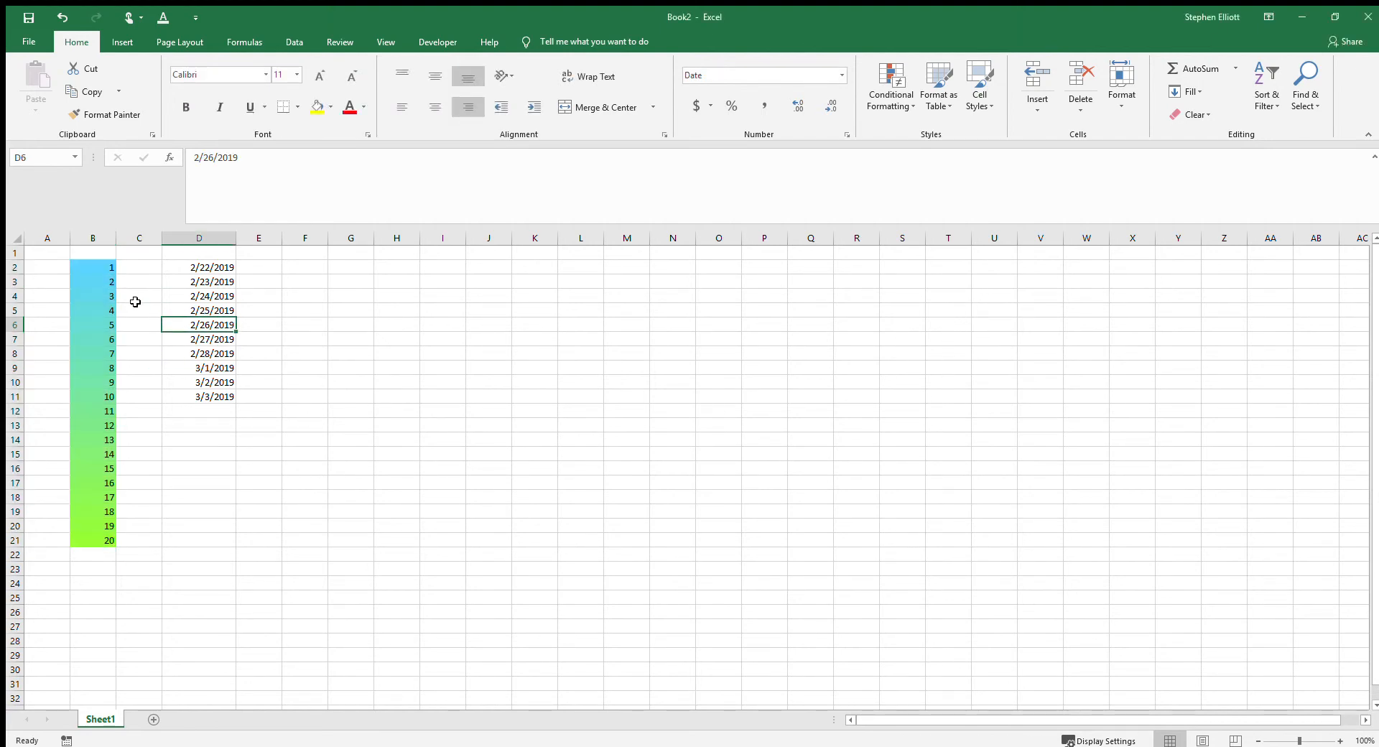
Step: Undo the custom color scale on the numbers in B2:B21
left_click_drag(103, 265, 108, 540)
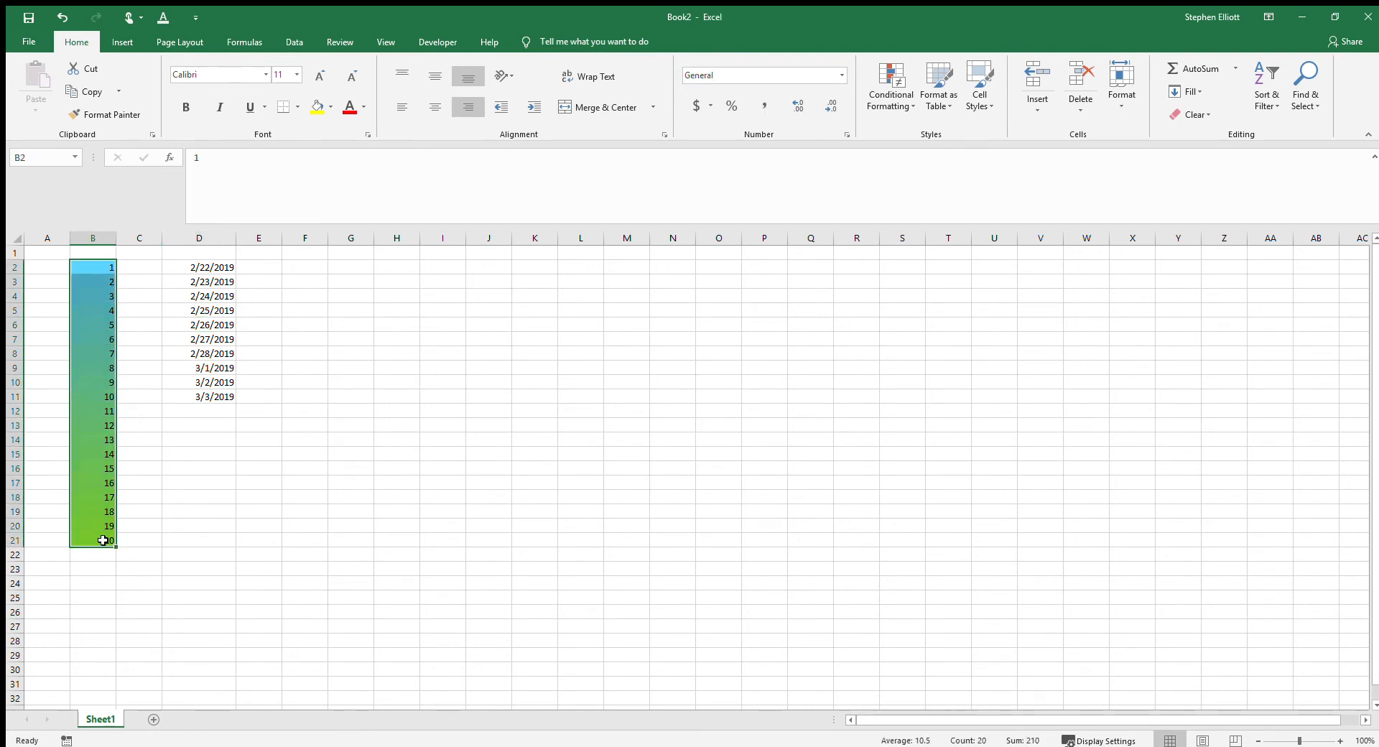
key("ctrl+z")
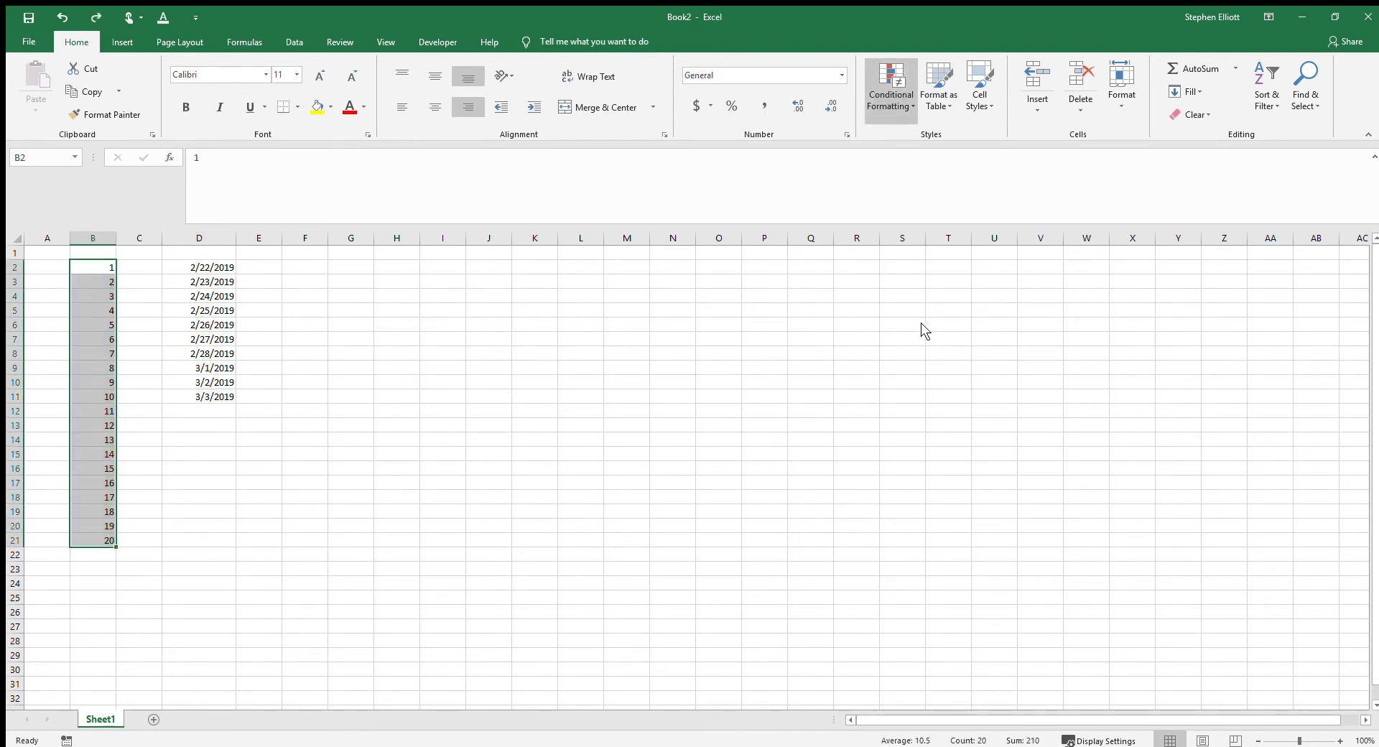
Step: Add a formula-based conditional formatting rule that fills B2:B21 orange when cell A1 equals "A"
left_click(914, 296)
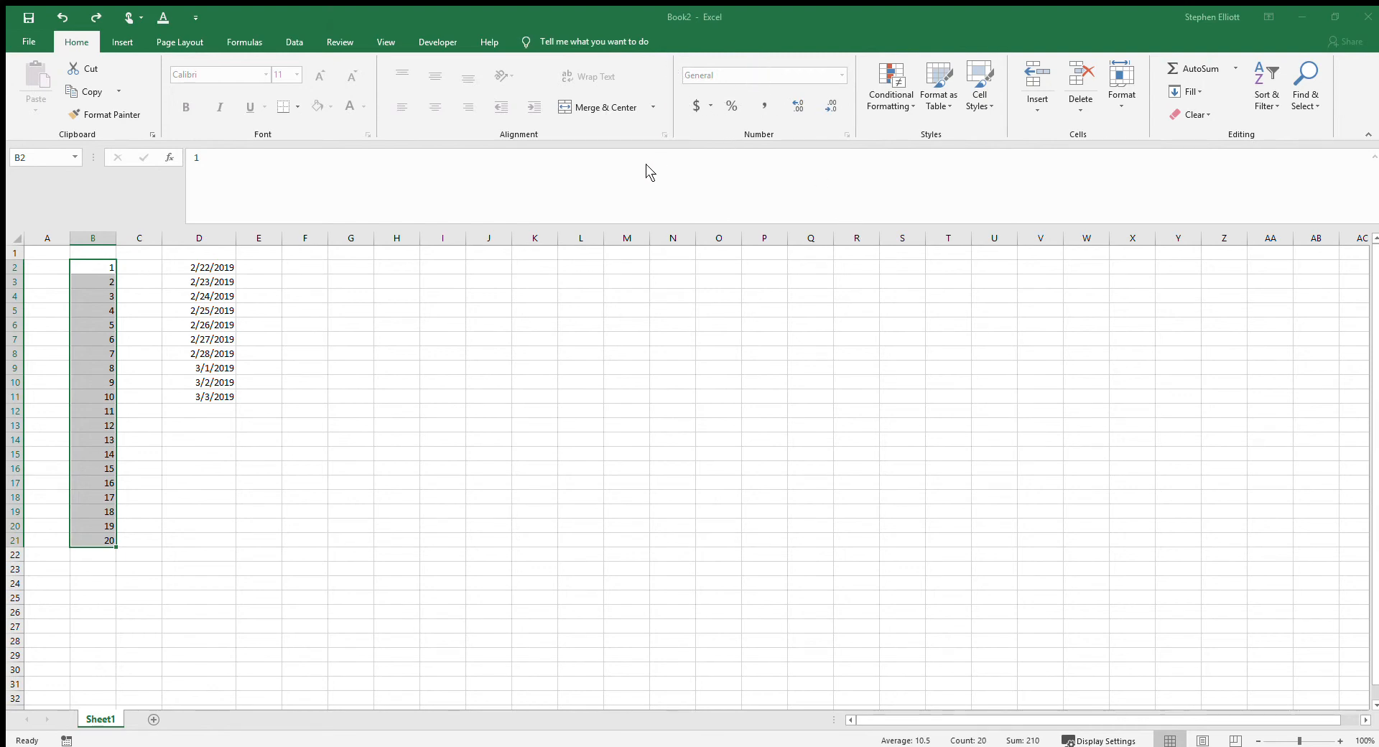
left_click(639, 230)
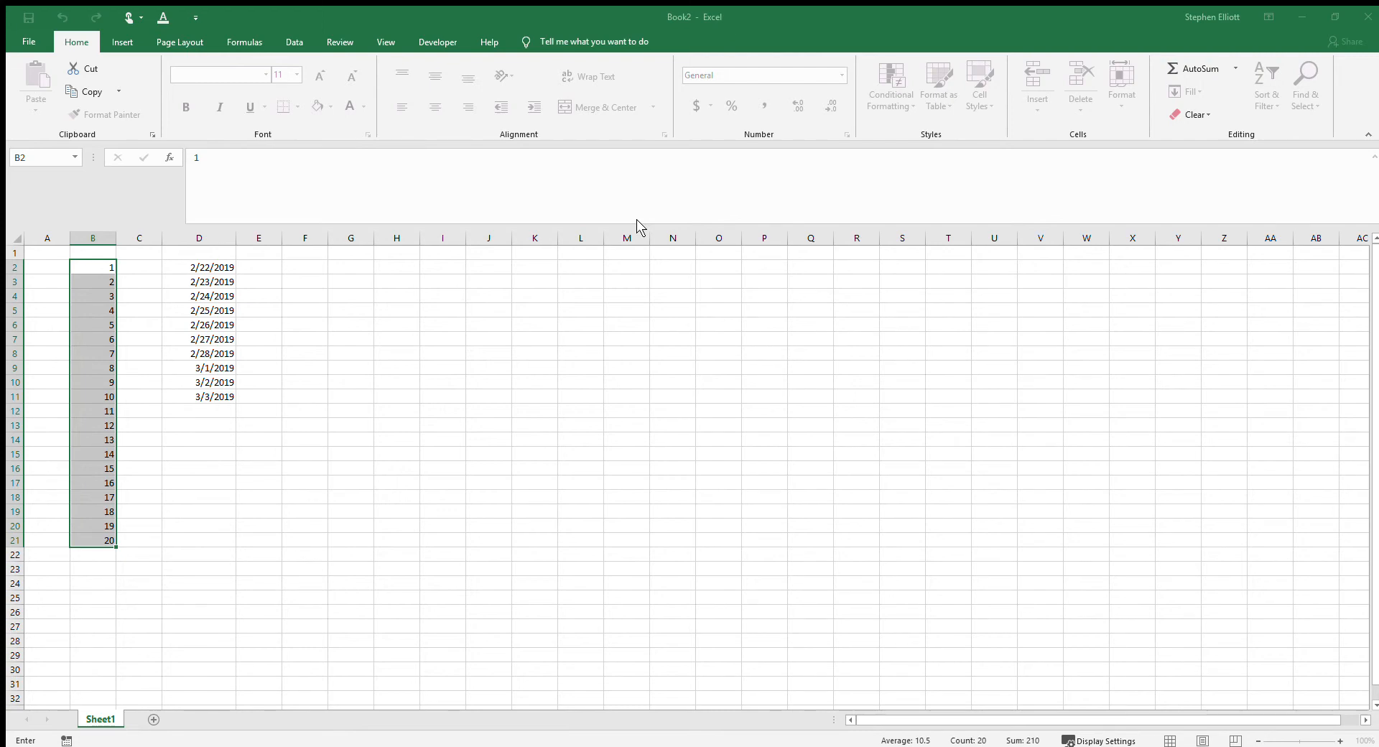
left_click(44, 254)
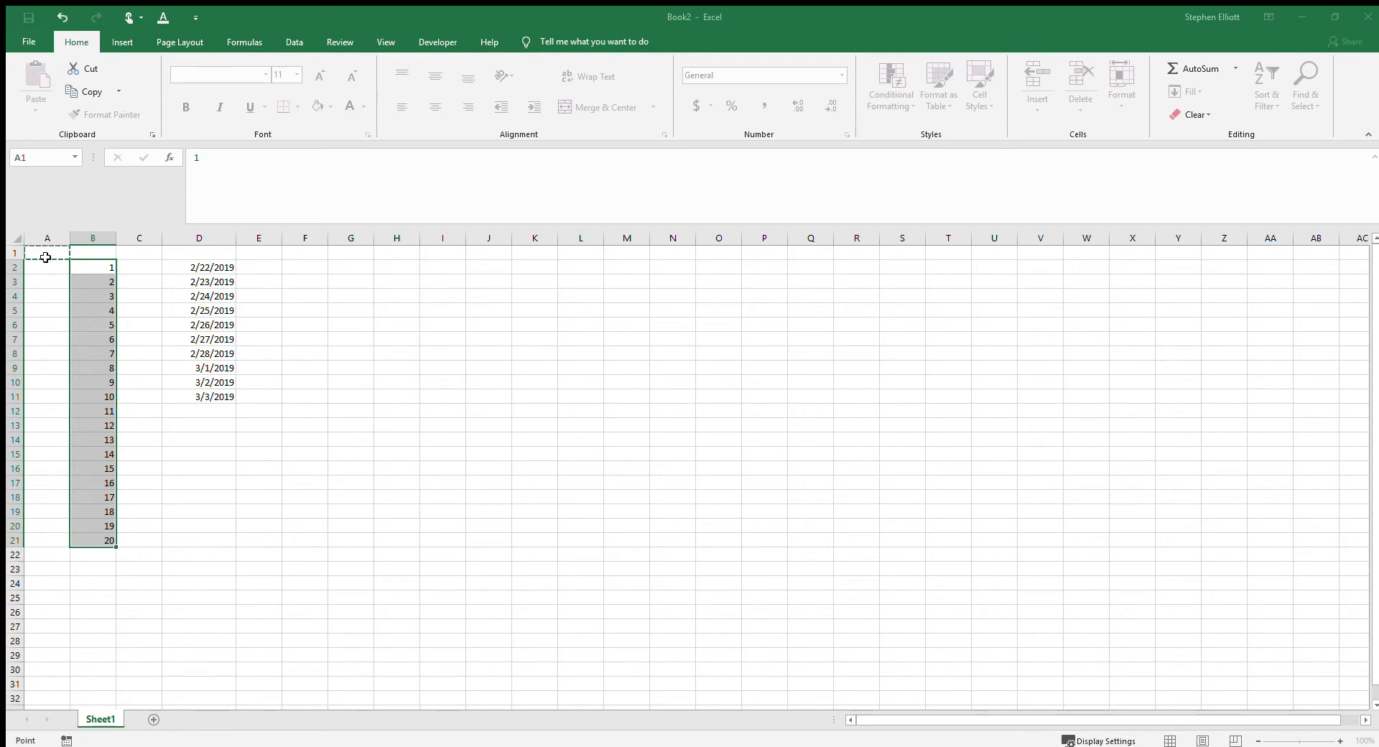
left_click(637, 235)
key("Escape")
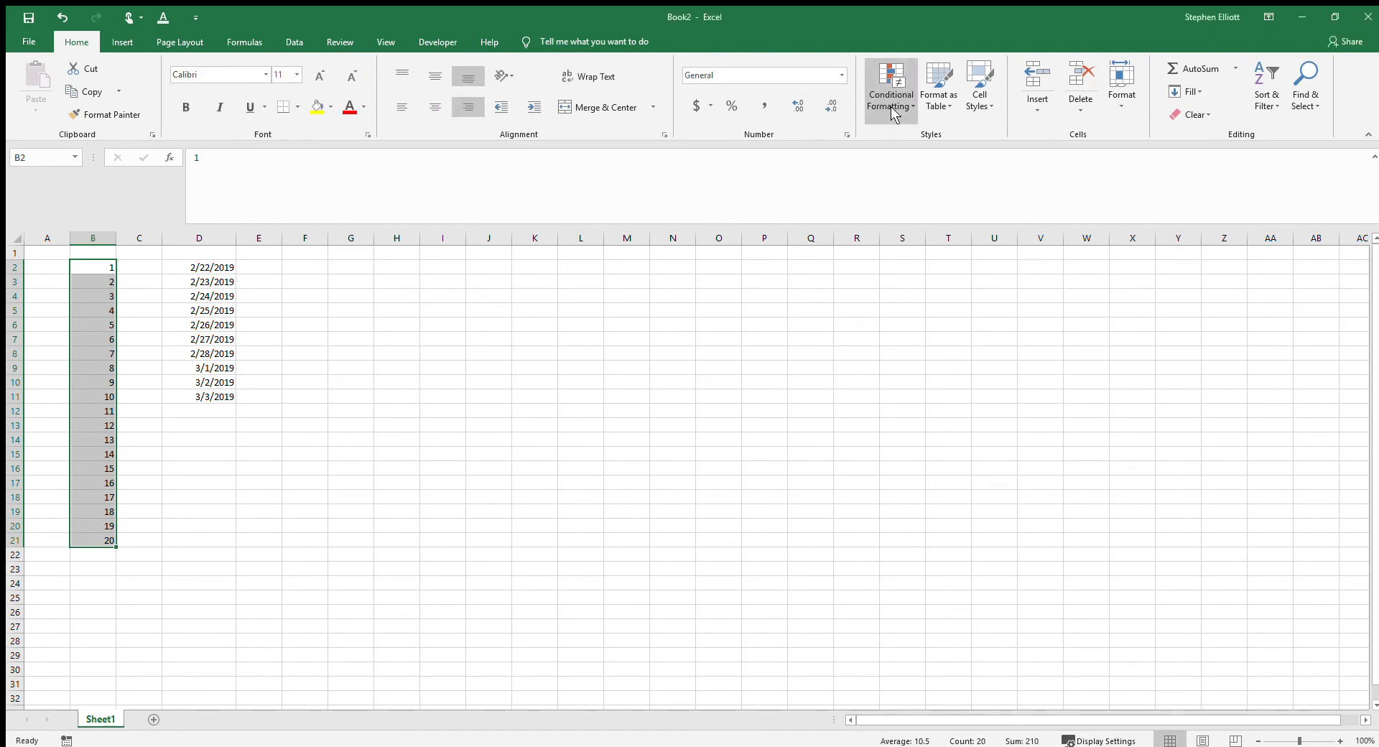
Step: Add a second formula-based rule that fills B2:B21 light blue when cell A1 equals "B"
left_click(908, 324)
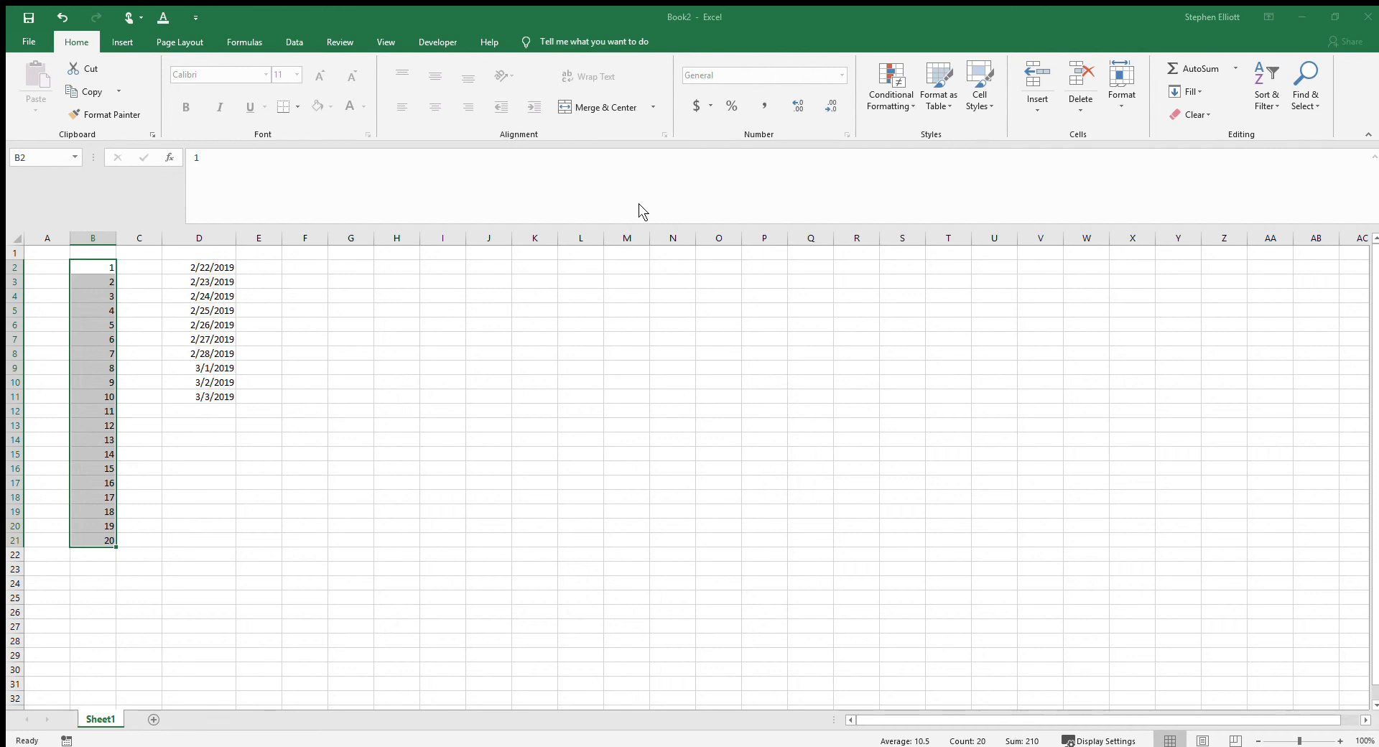
left_click(579, 220)
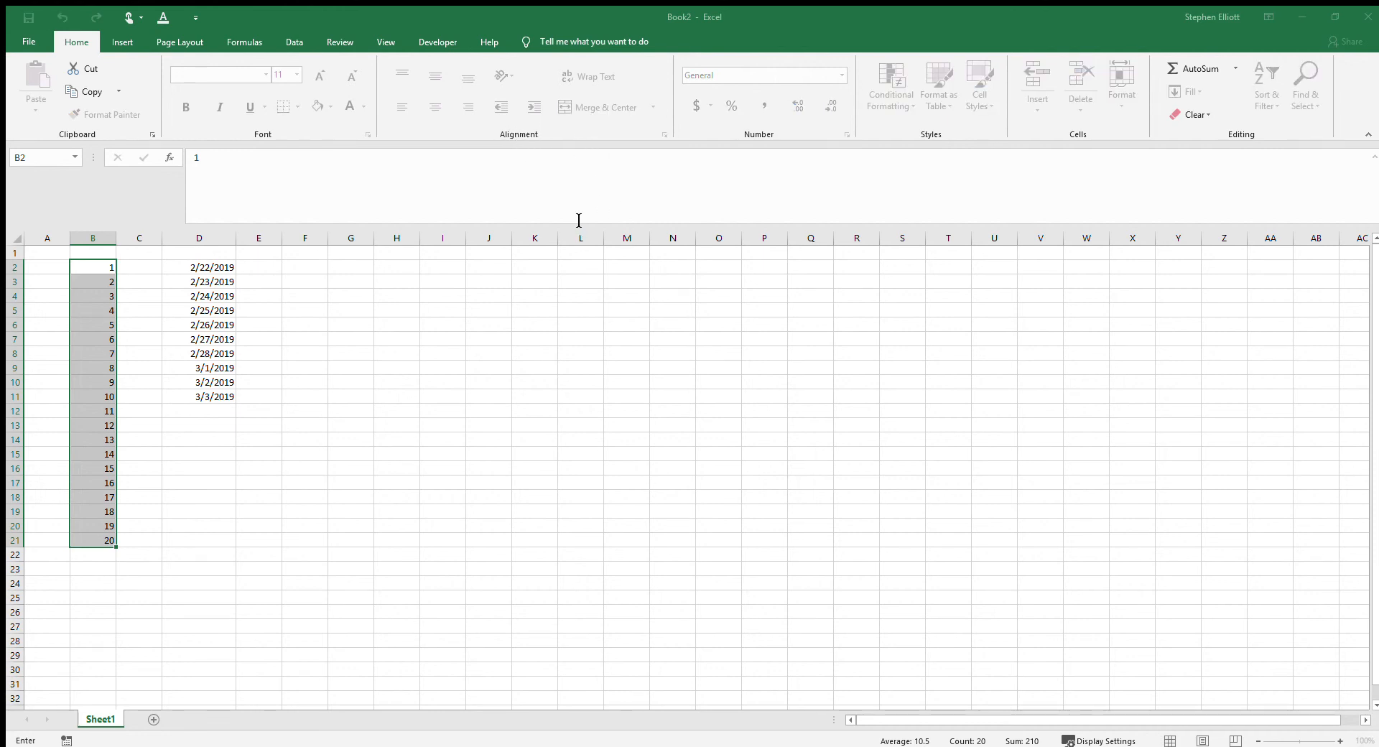
left_click(52, 252)
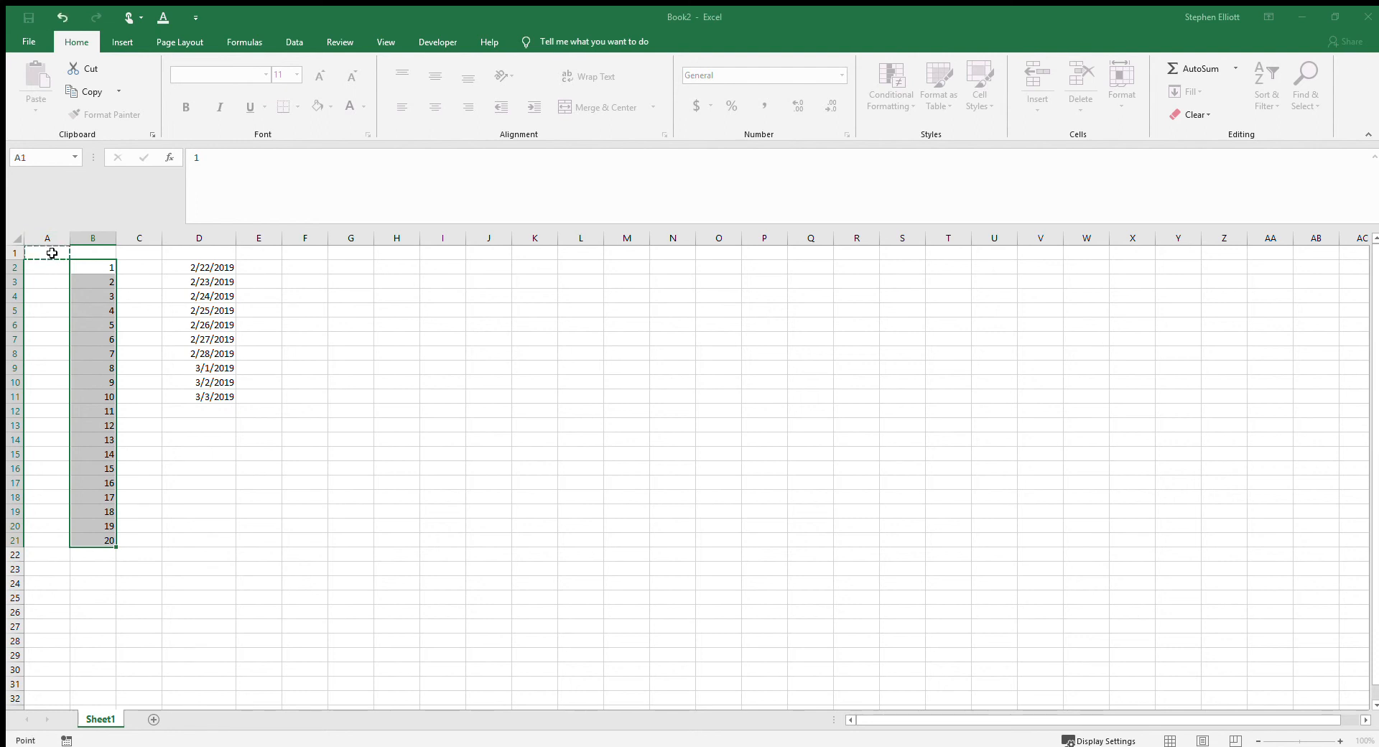
type("=")
left_click(723, 259)
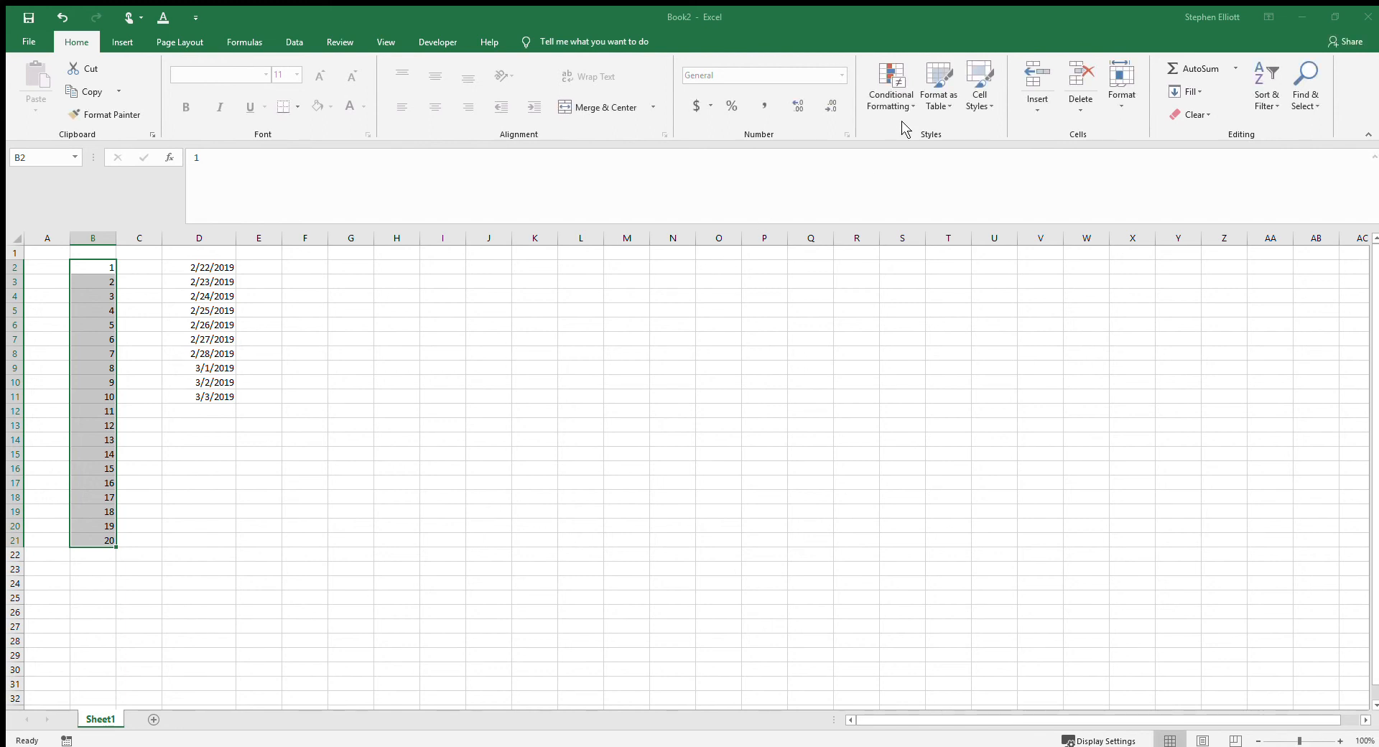
Step: Add a third formula-based rule that fills B2:B21 purple when cell A1 equals "C"
left_click(566, 204)
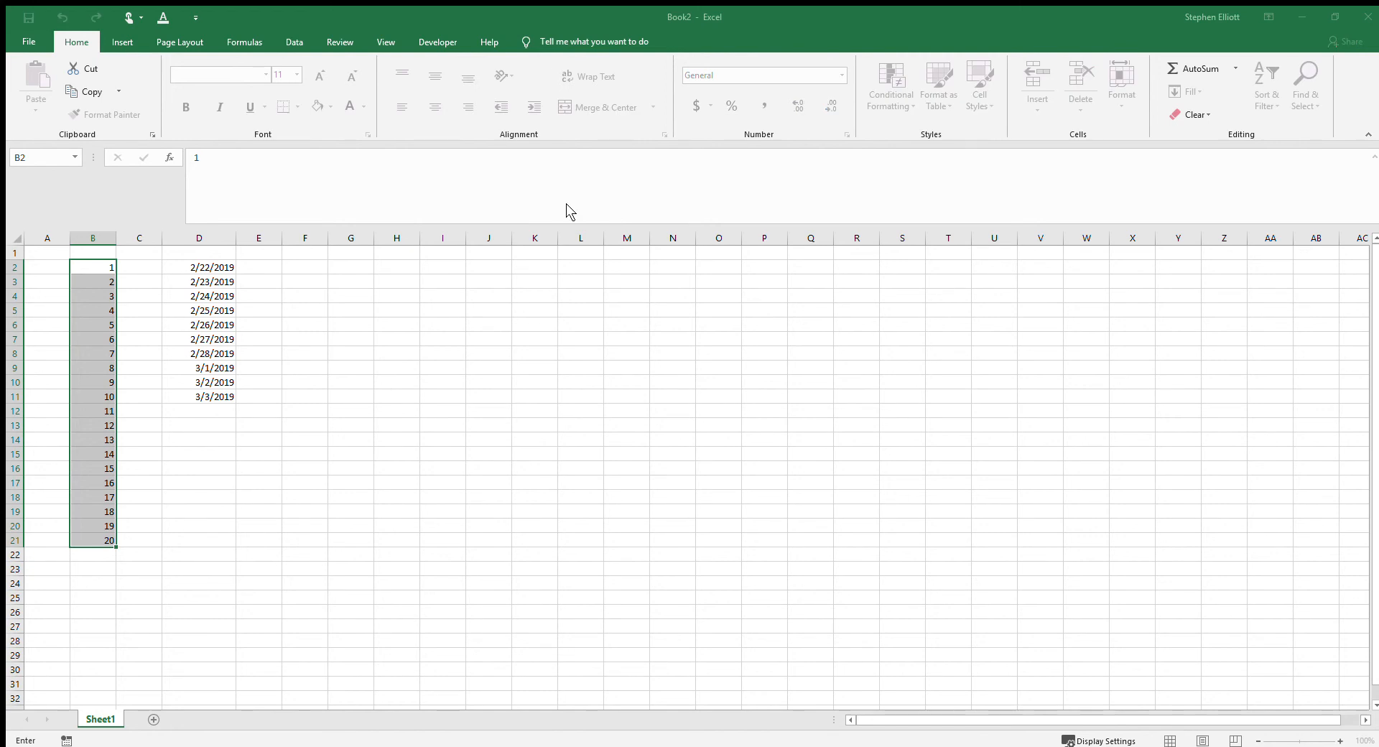
left_click(49, 251)
key("BackSpace")
left_click(730, 255)
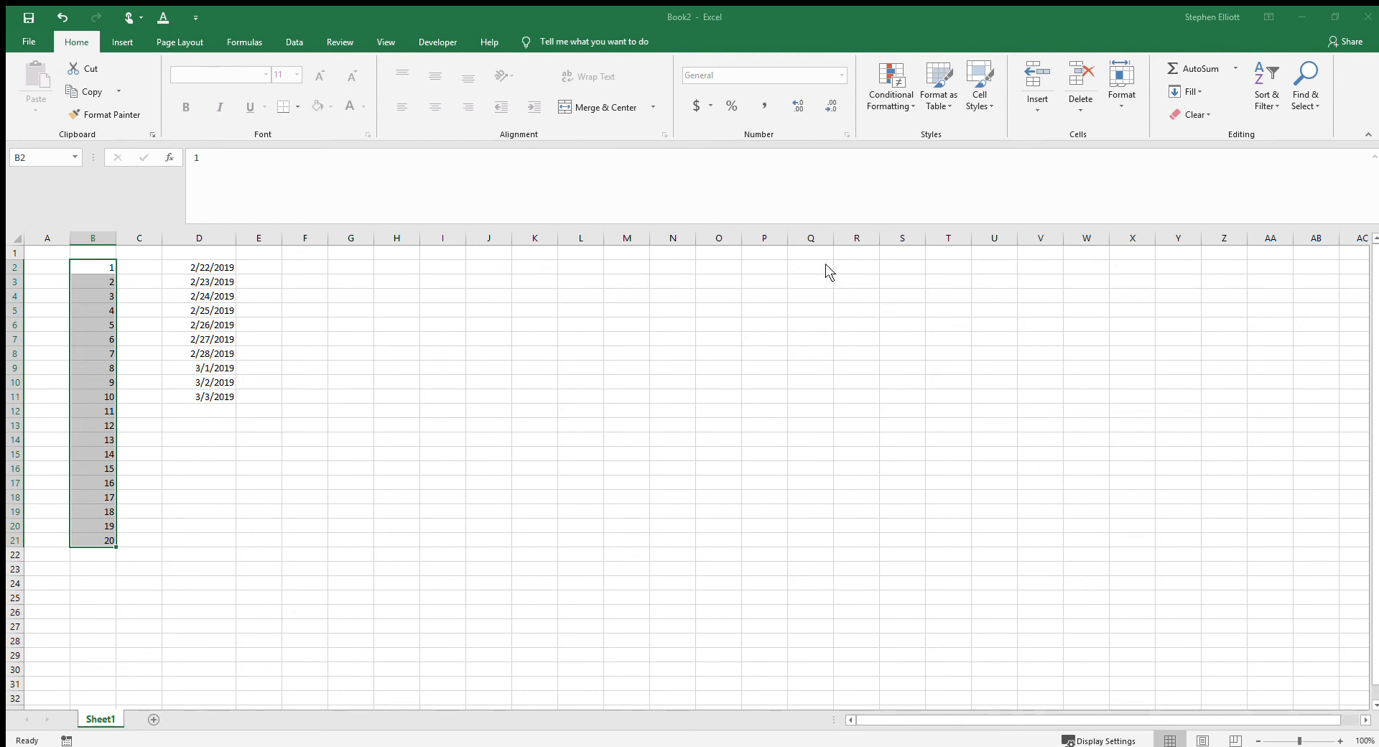
Step: Test the three formula rules by entering A, B and finally C in cell A1
left_click(43, 252)
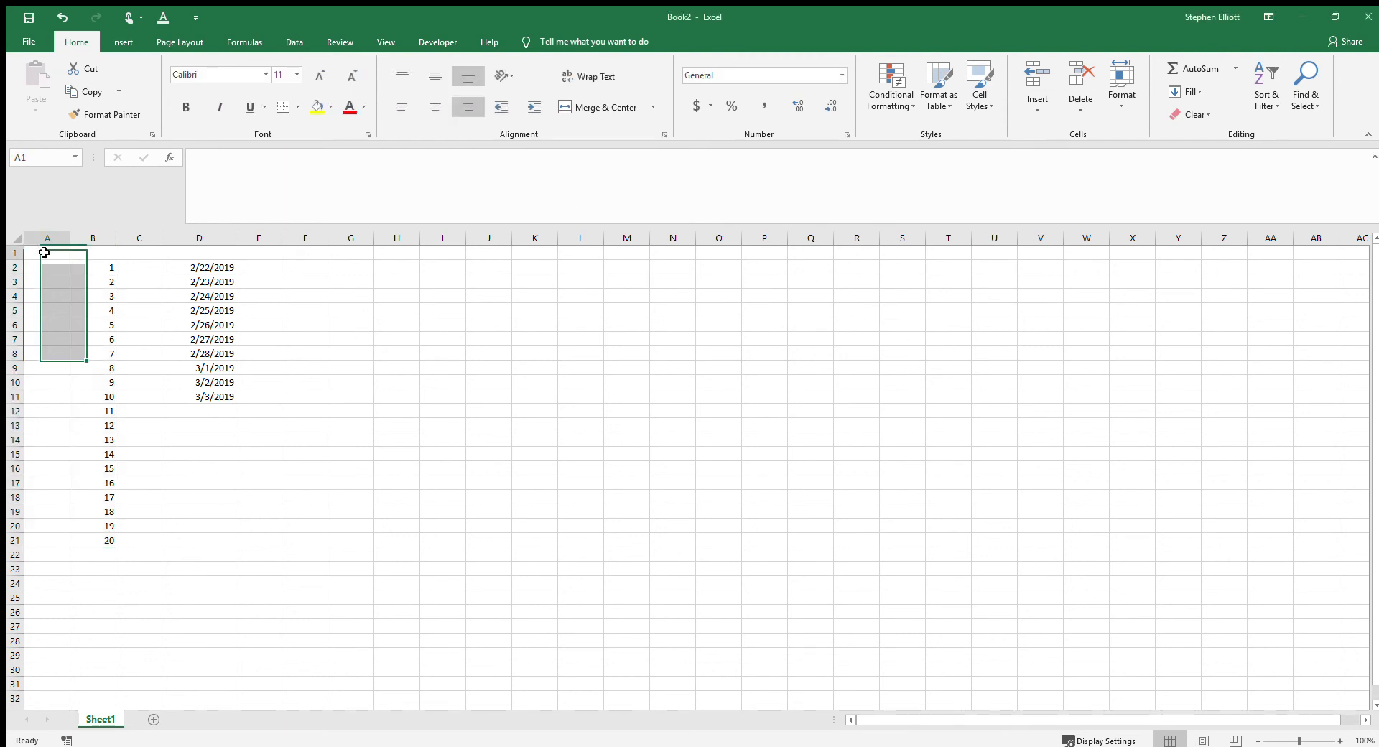
type("A")
key("Return")
key("Up")
type("B")
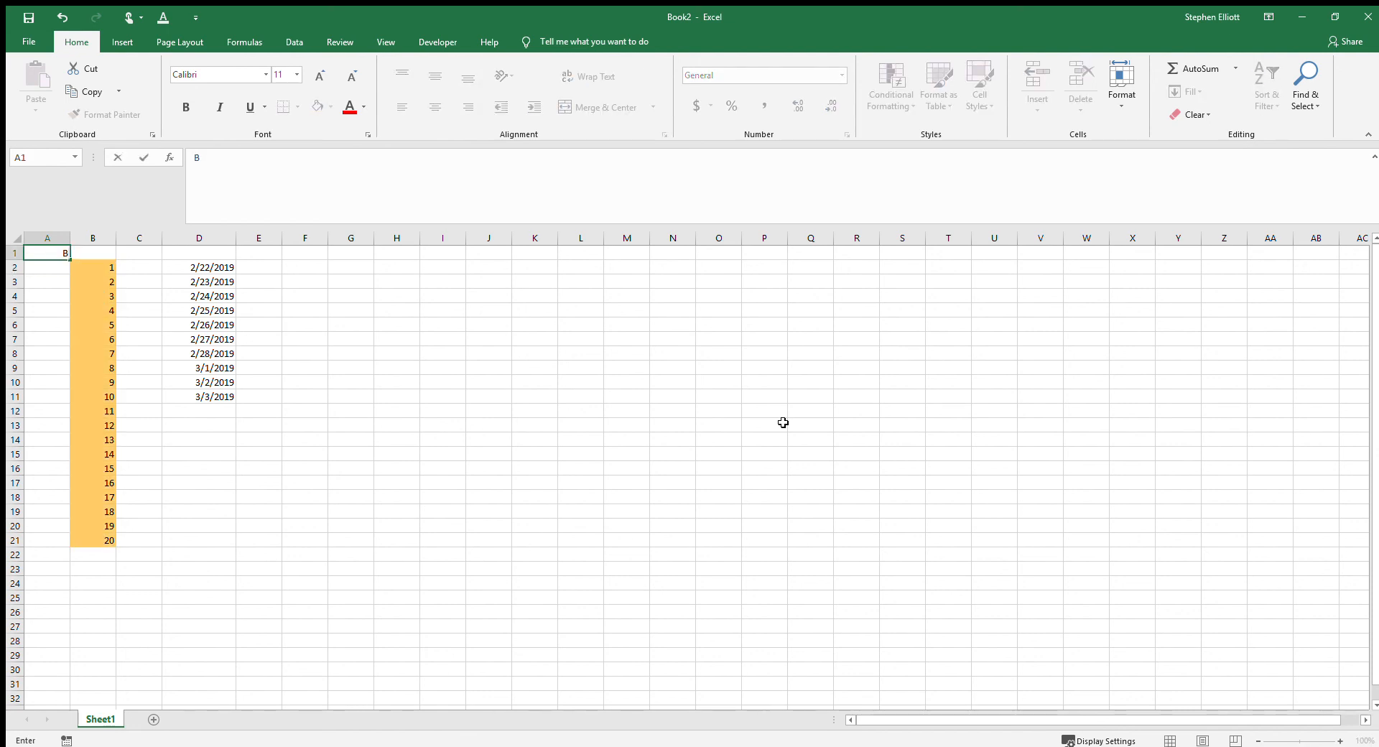
key("Return")
key("Up")
type("C")
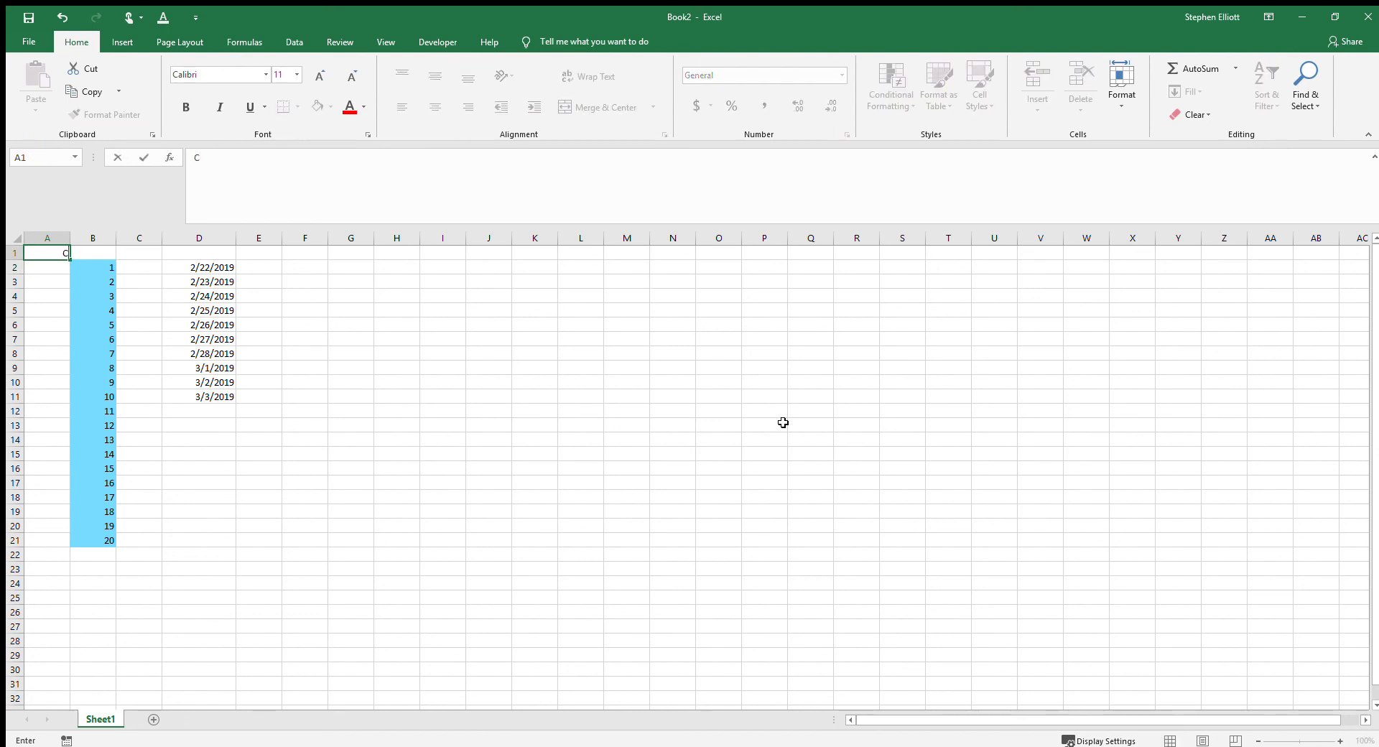
key("Return")
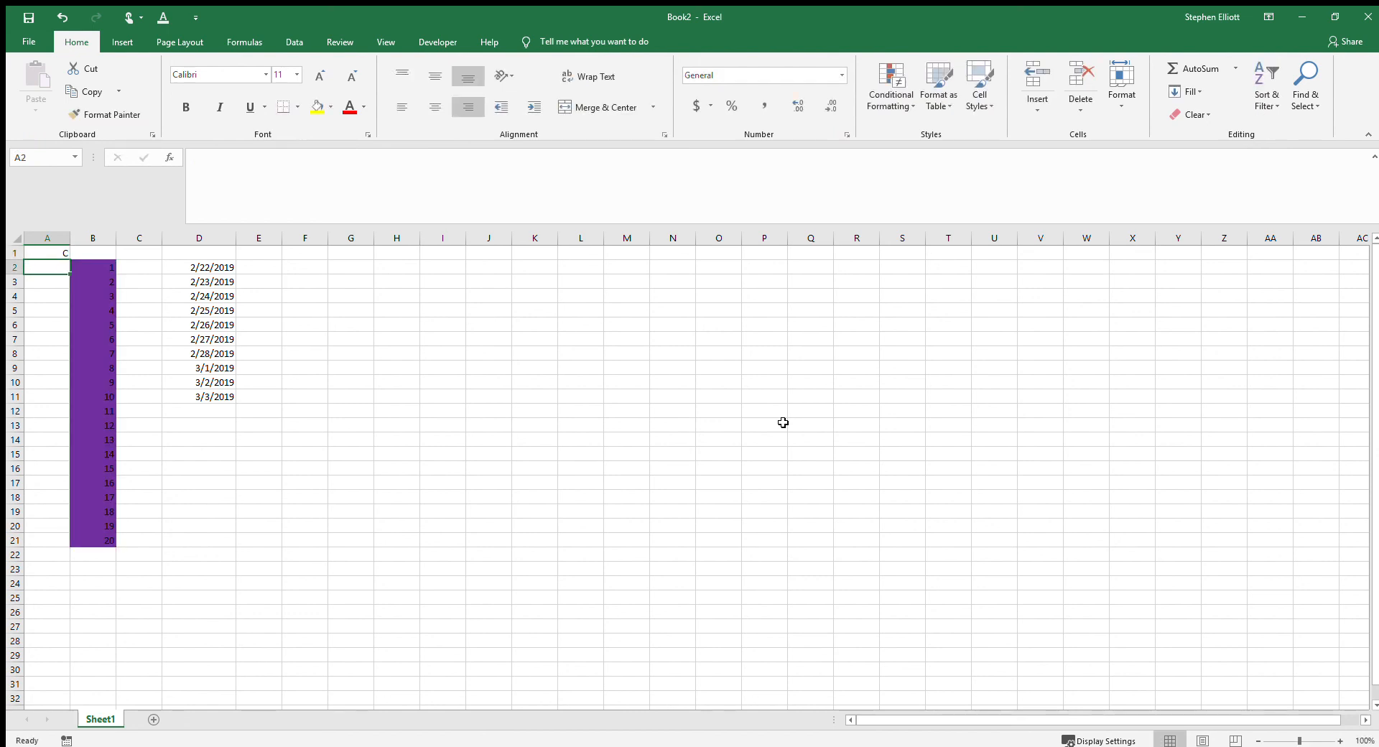
key("Up")
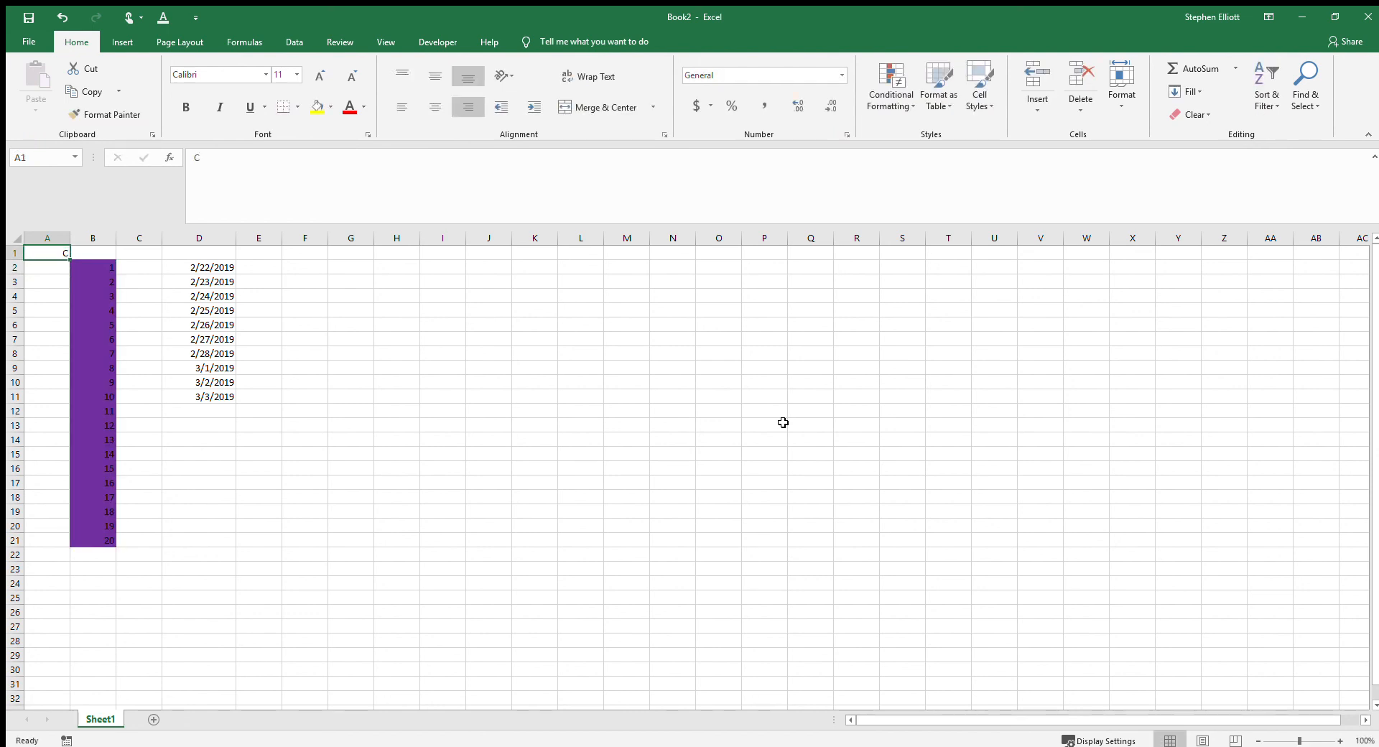